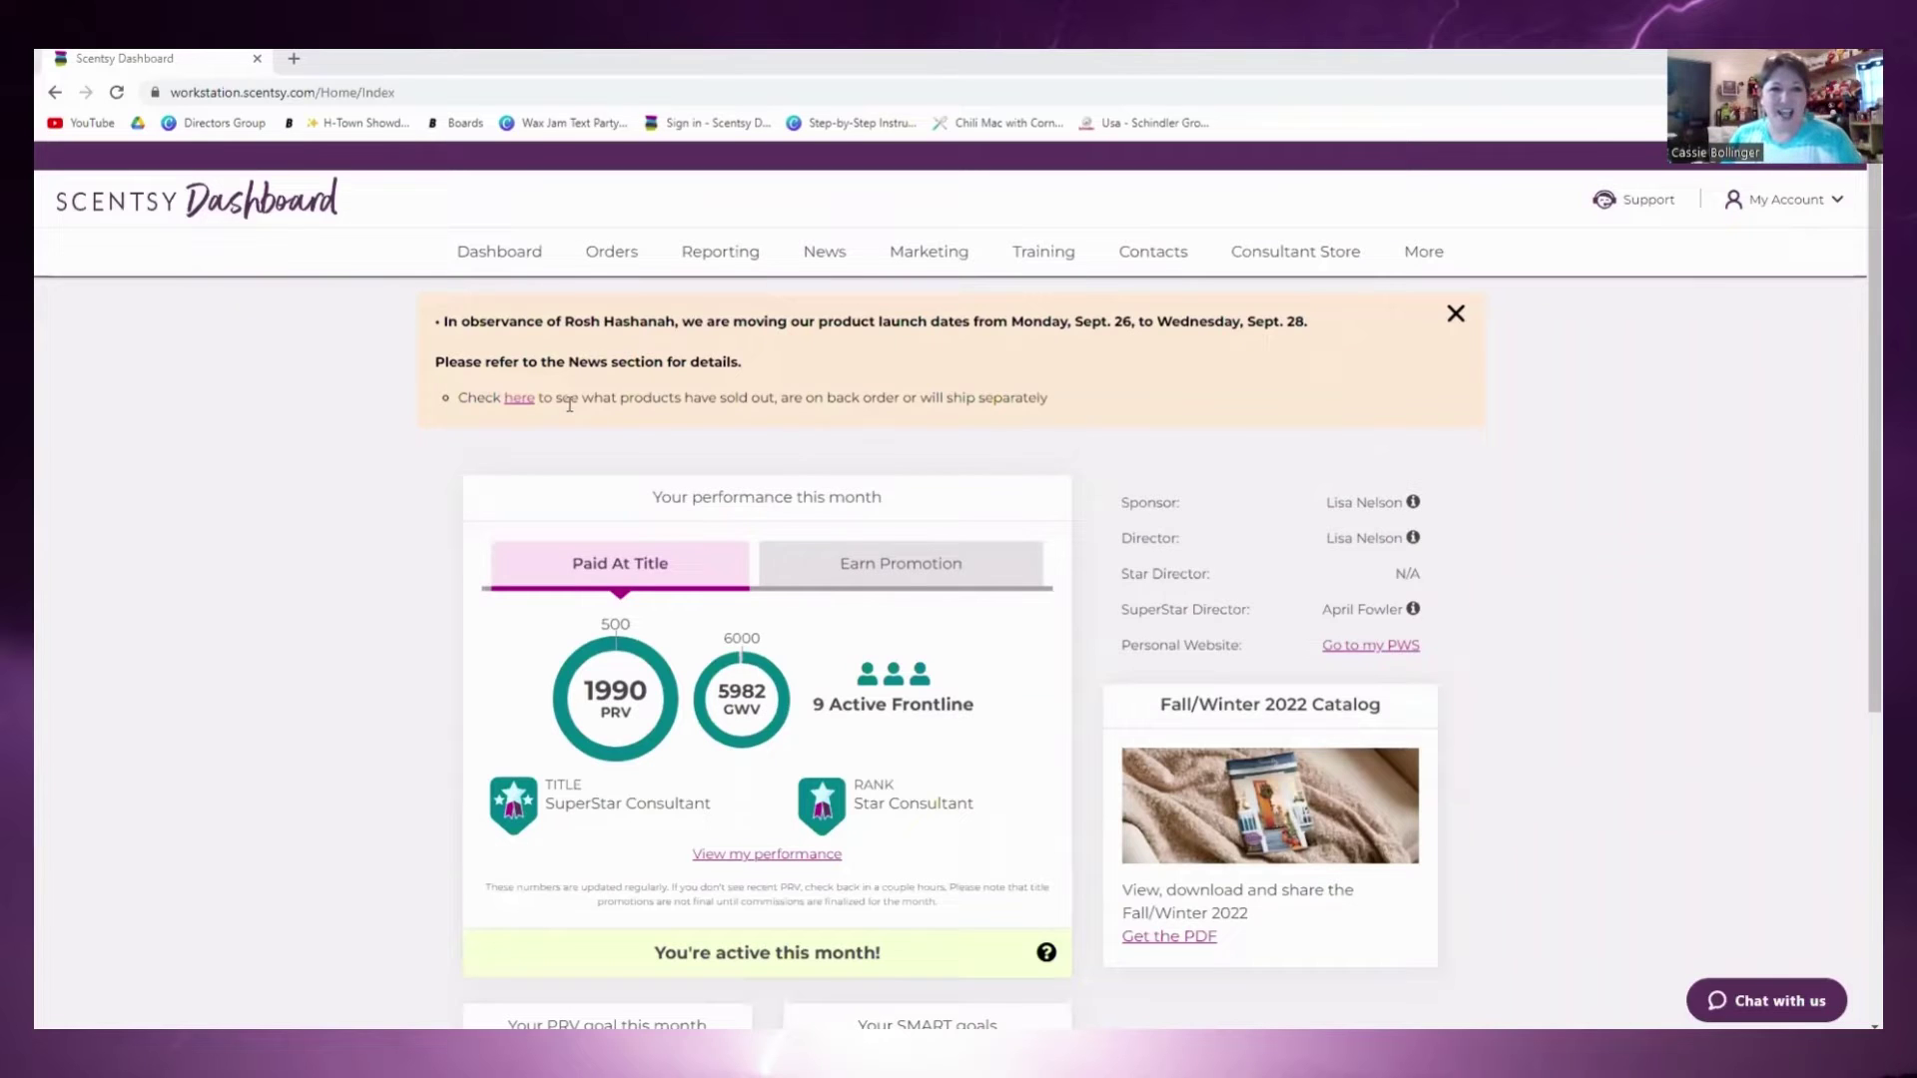
- Start a new individual order for a U.S. customer from the Orders menu
{"action": "mouse_move", "coordinate": [603, 260]}
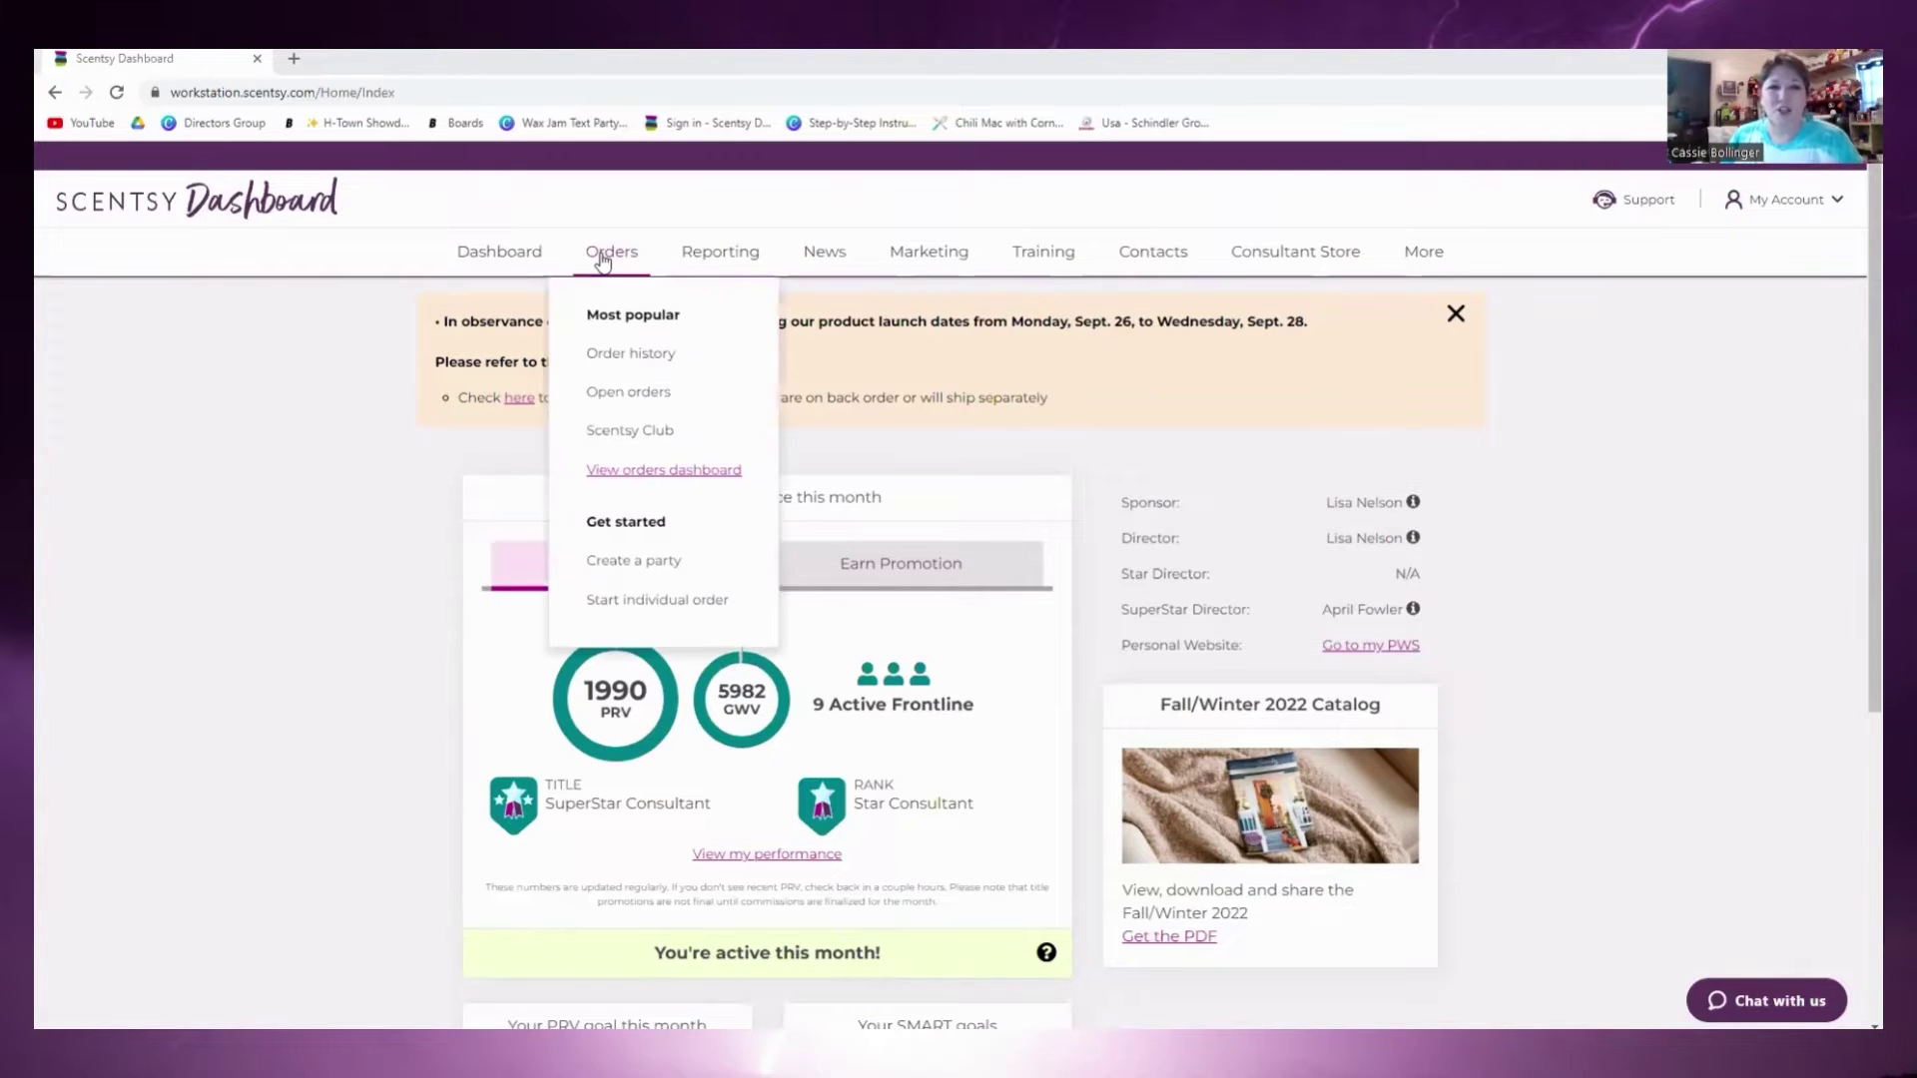
{"action": "left_click", "coordinate": [610, 600]}
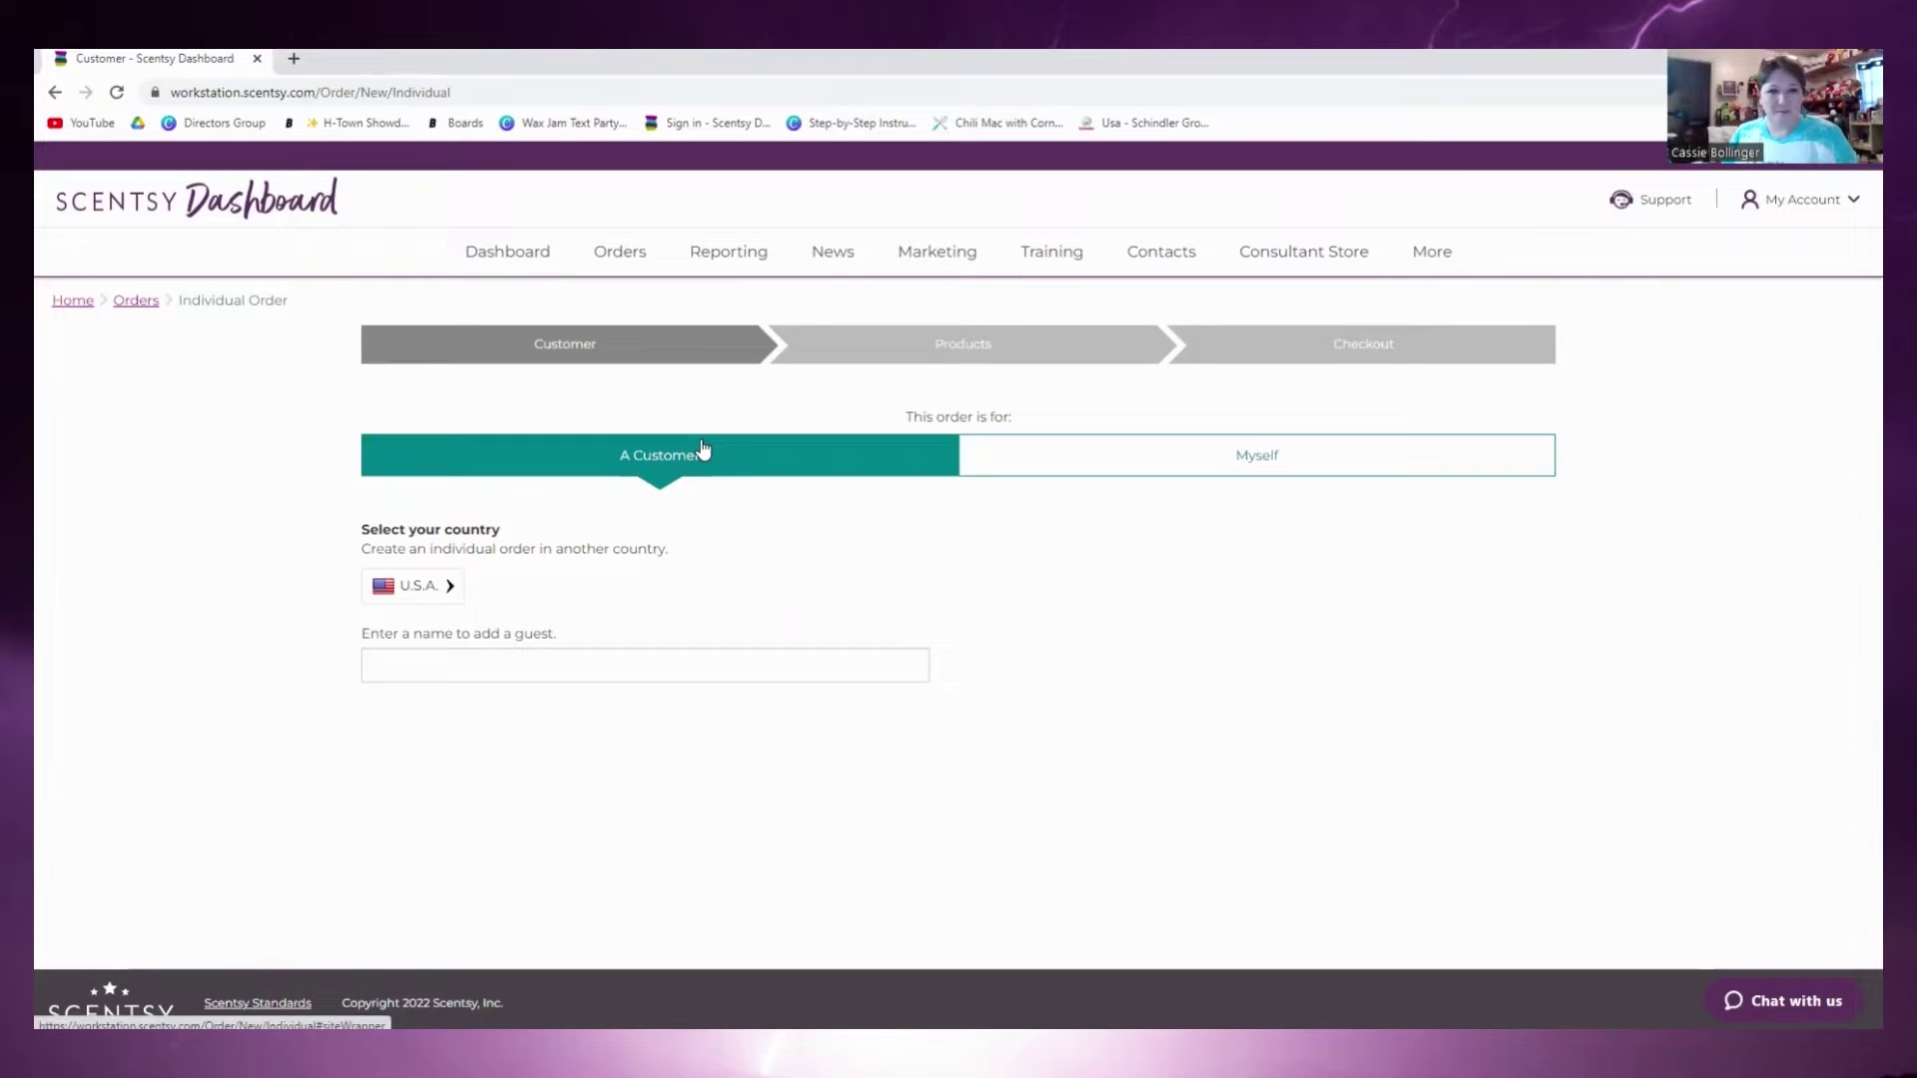
- Enter the customer's first name and choose to create a new customer from it
{"action": "key", "text": "Tab"}
{"action": "key", "text": "Tab"}
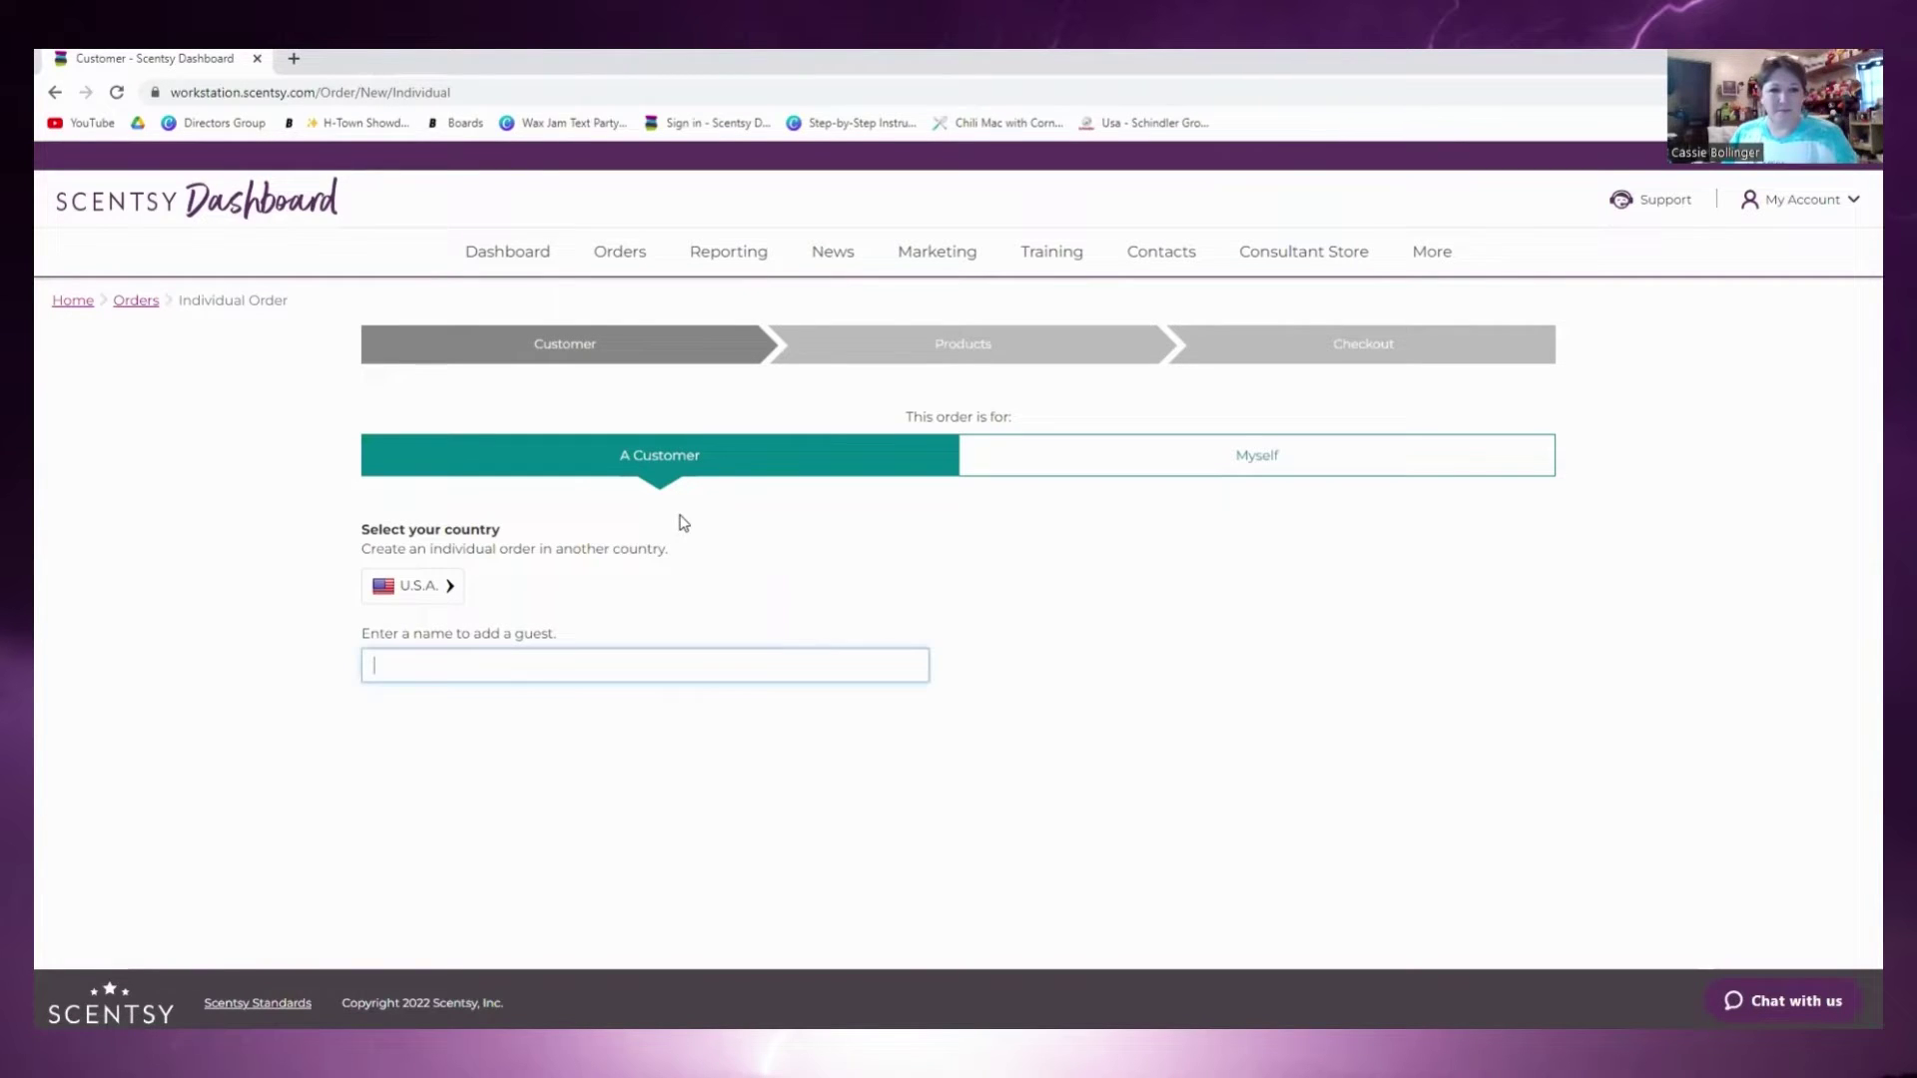
{"action": "type", "text": "TEST"}
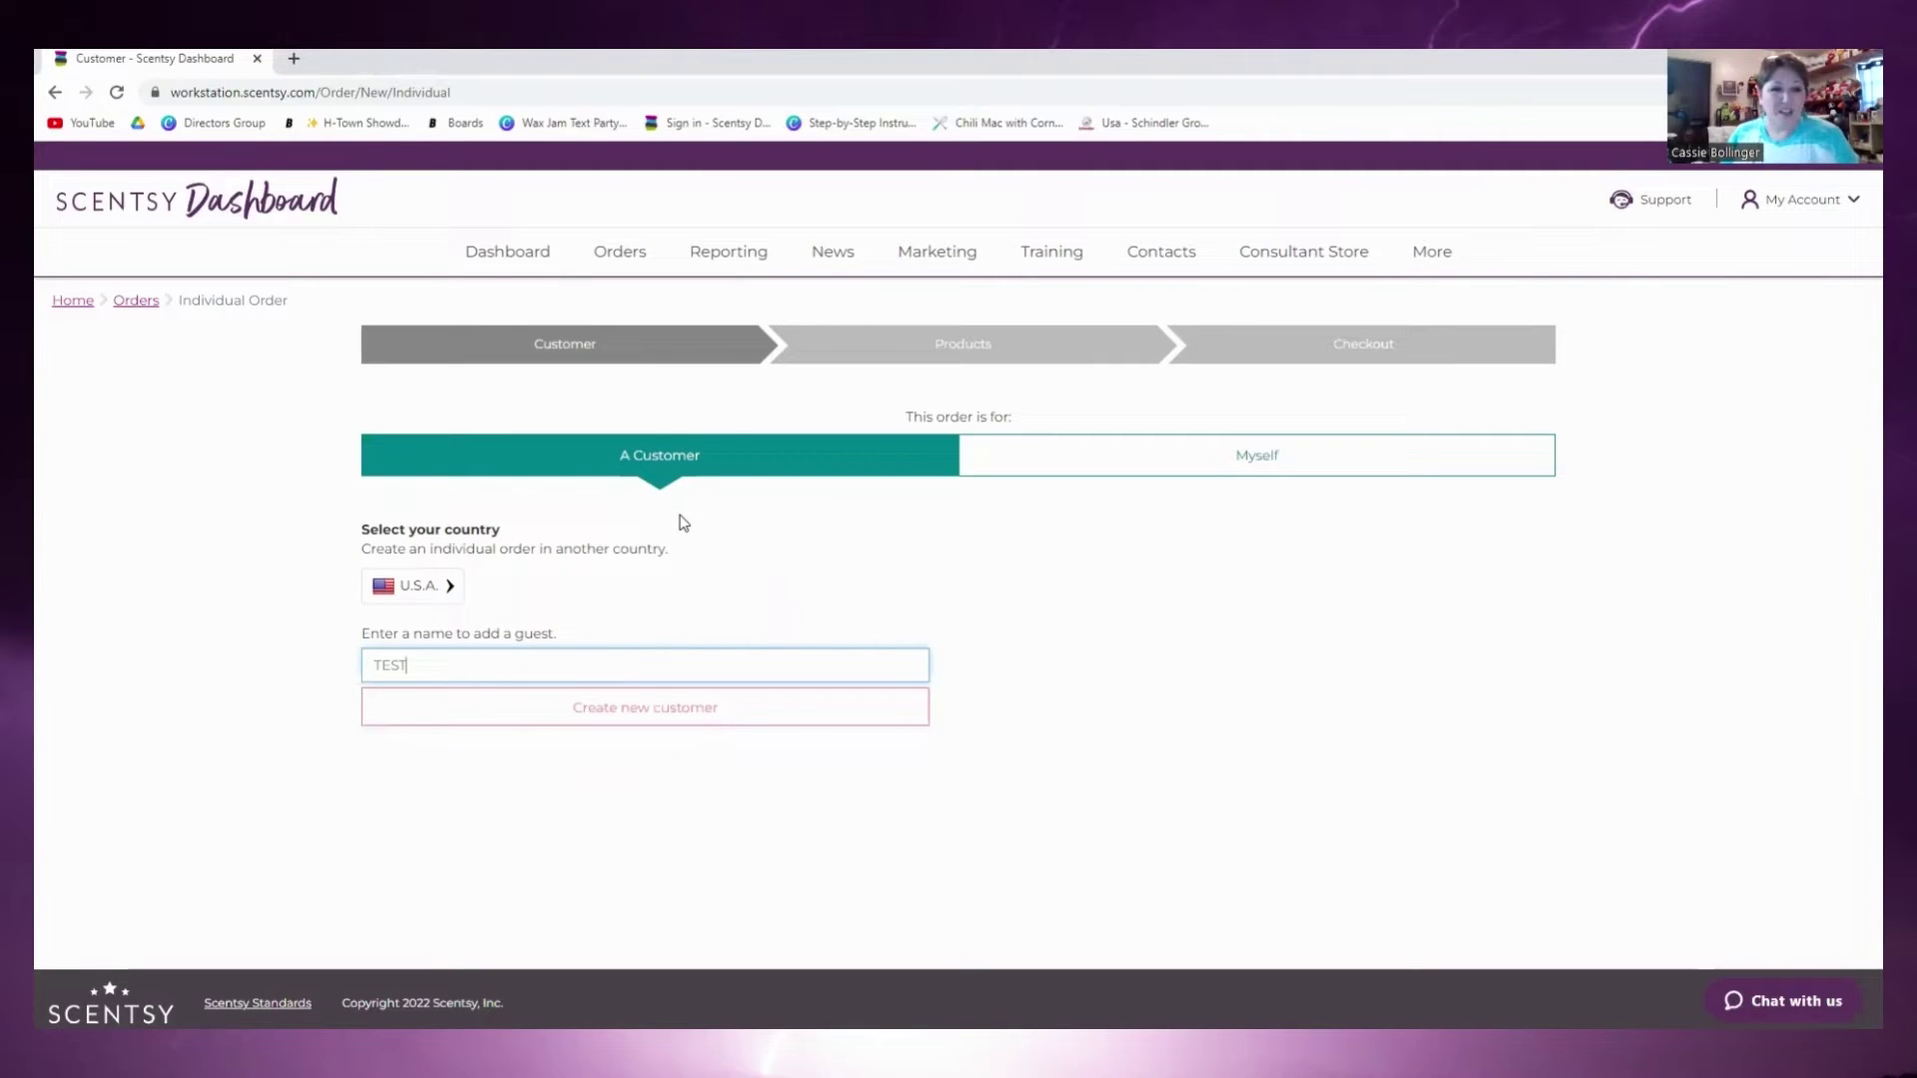
{"action": "left_click", "coordinate": [639, 710]}
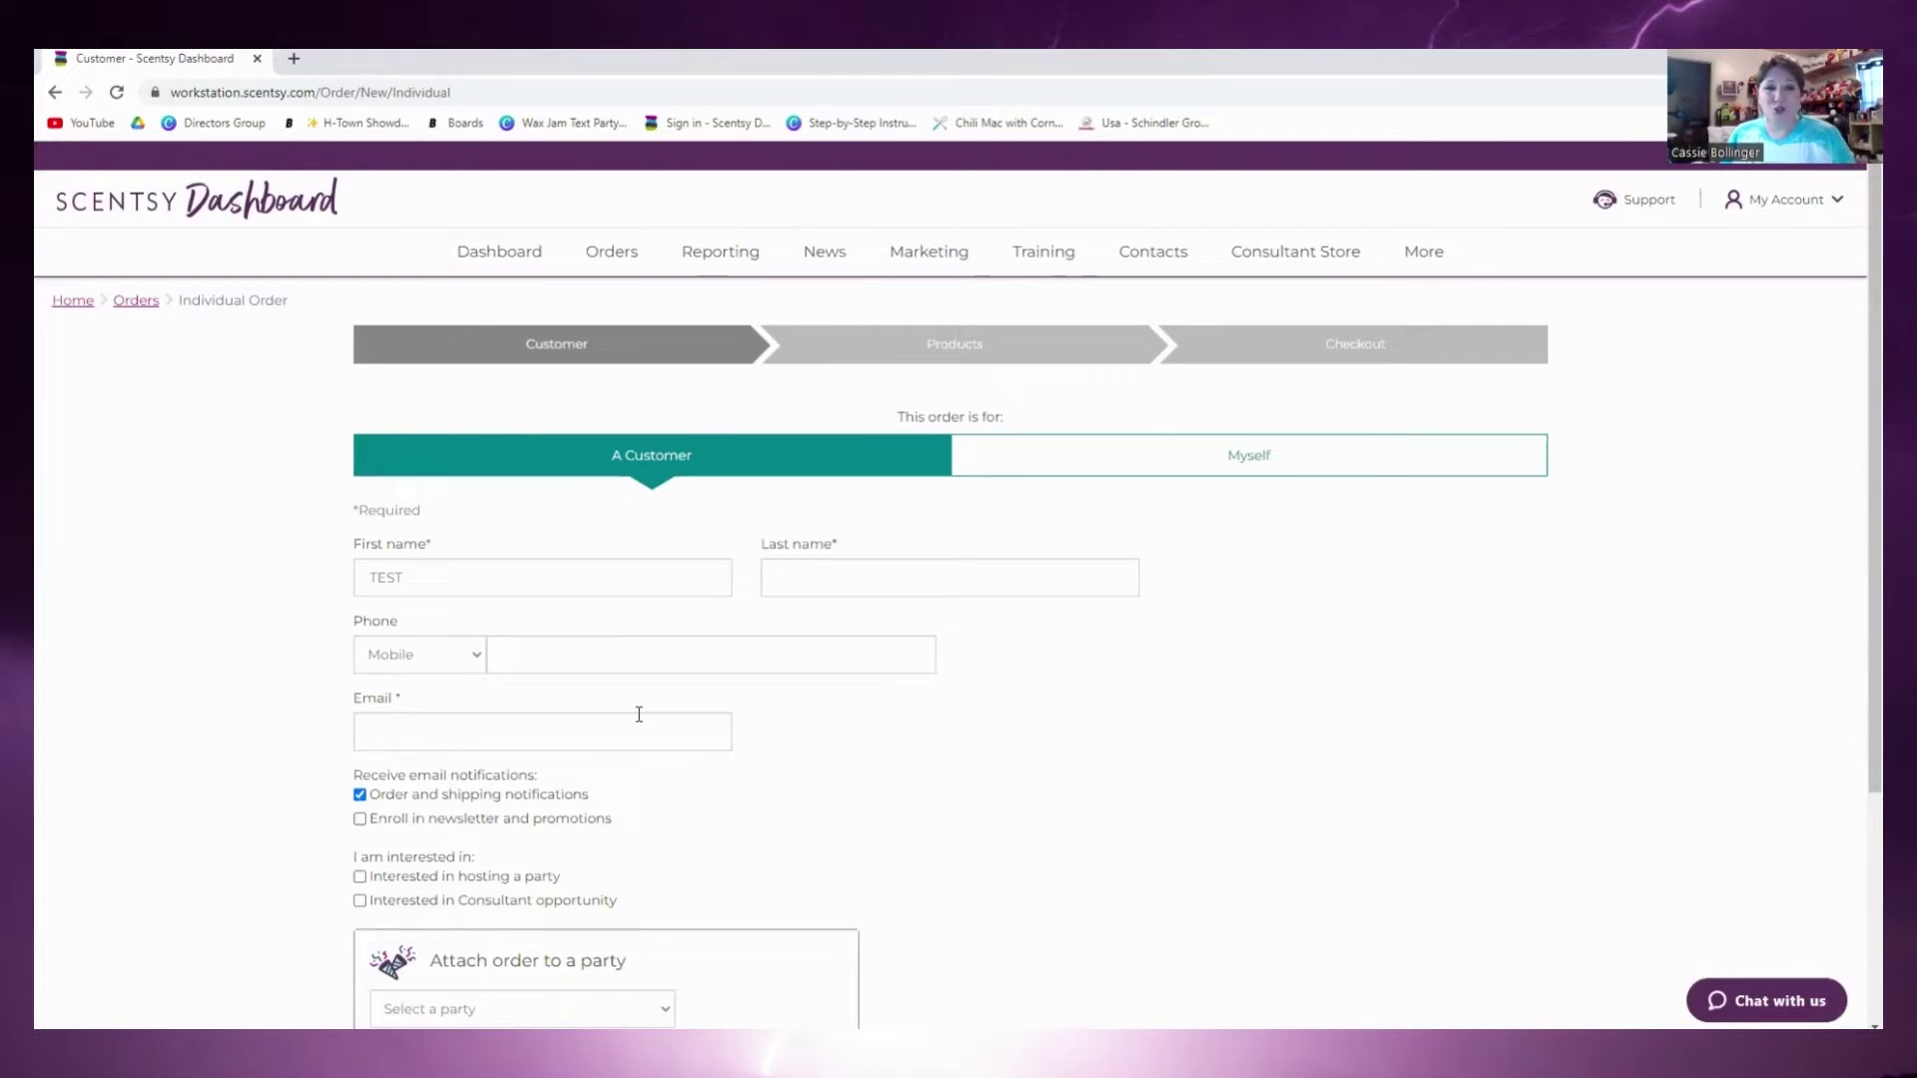
- Fill in the customer's last name and mobile number, and turn off order and shipping notifications
{"action": "key", "text": "Tab"}
{"action": "key", "text": "Tab"}
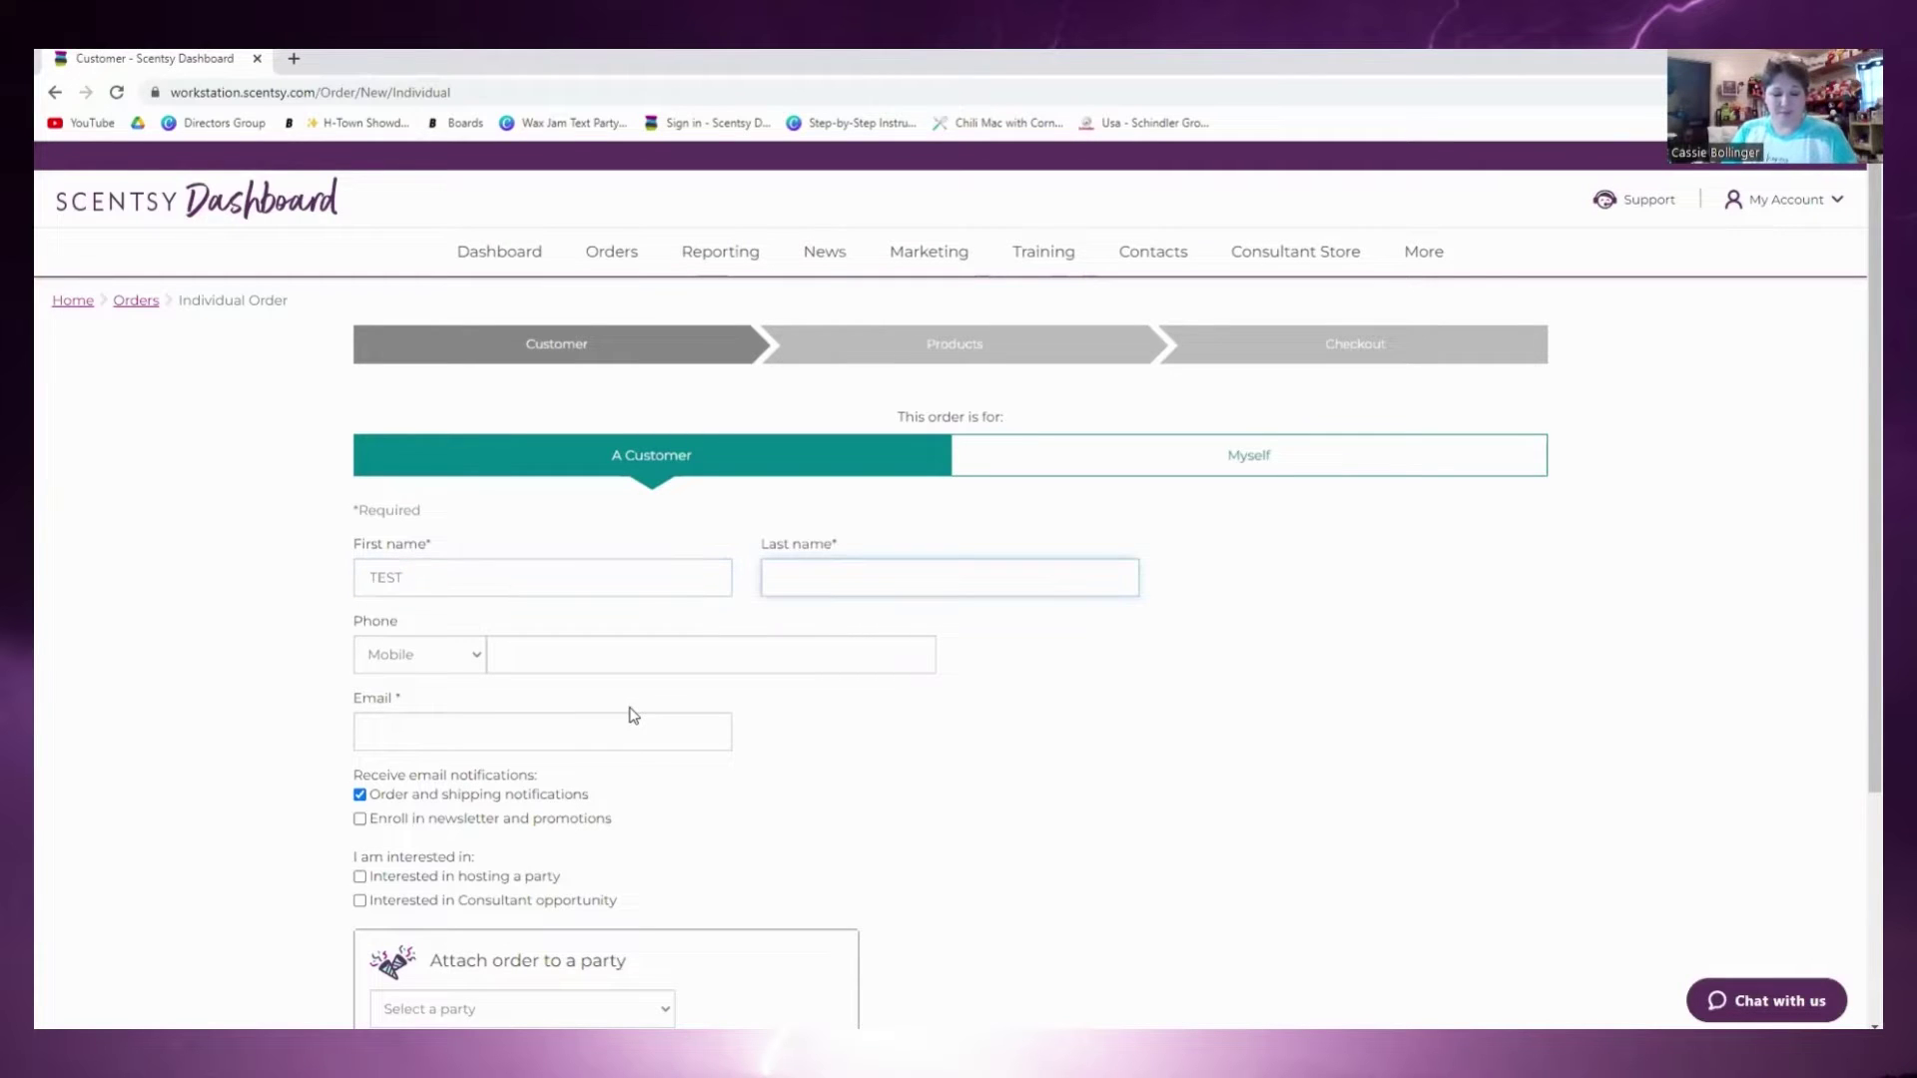
{"action": "type", "text": "TEST"}
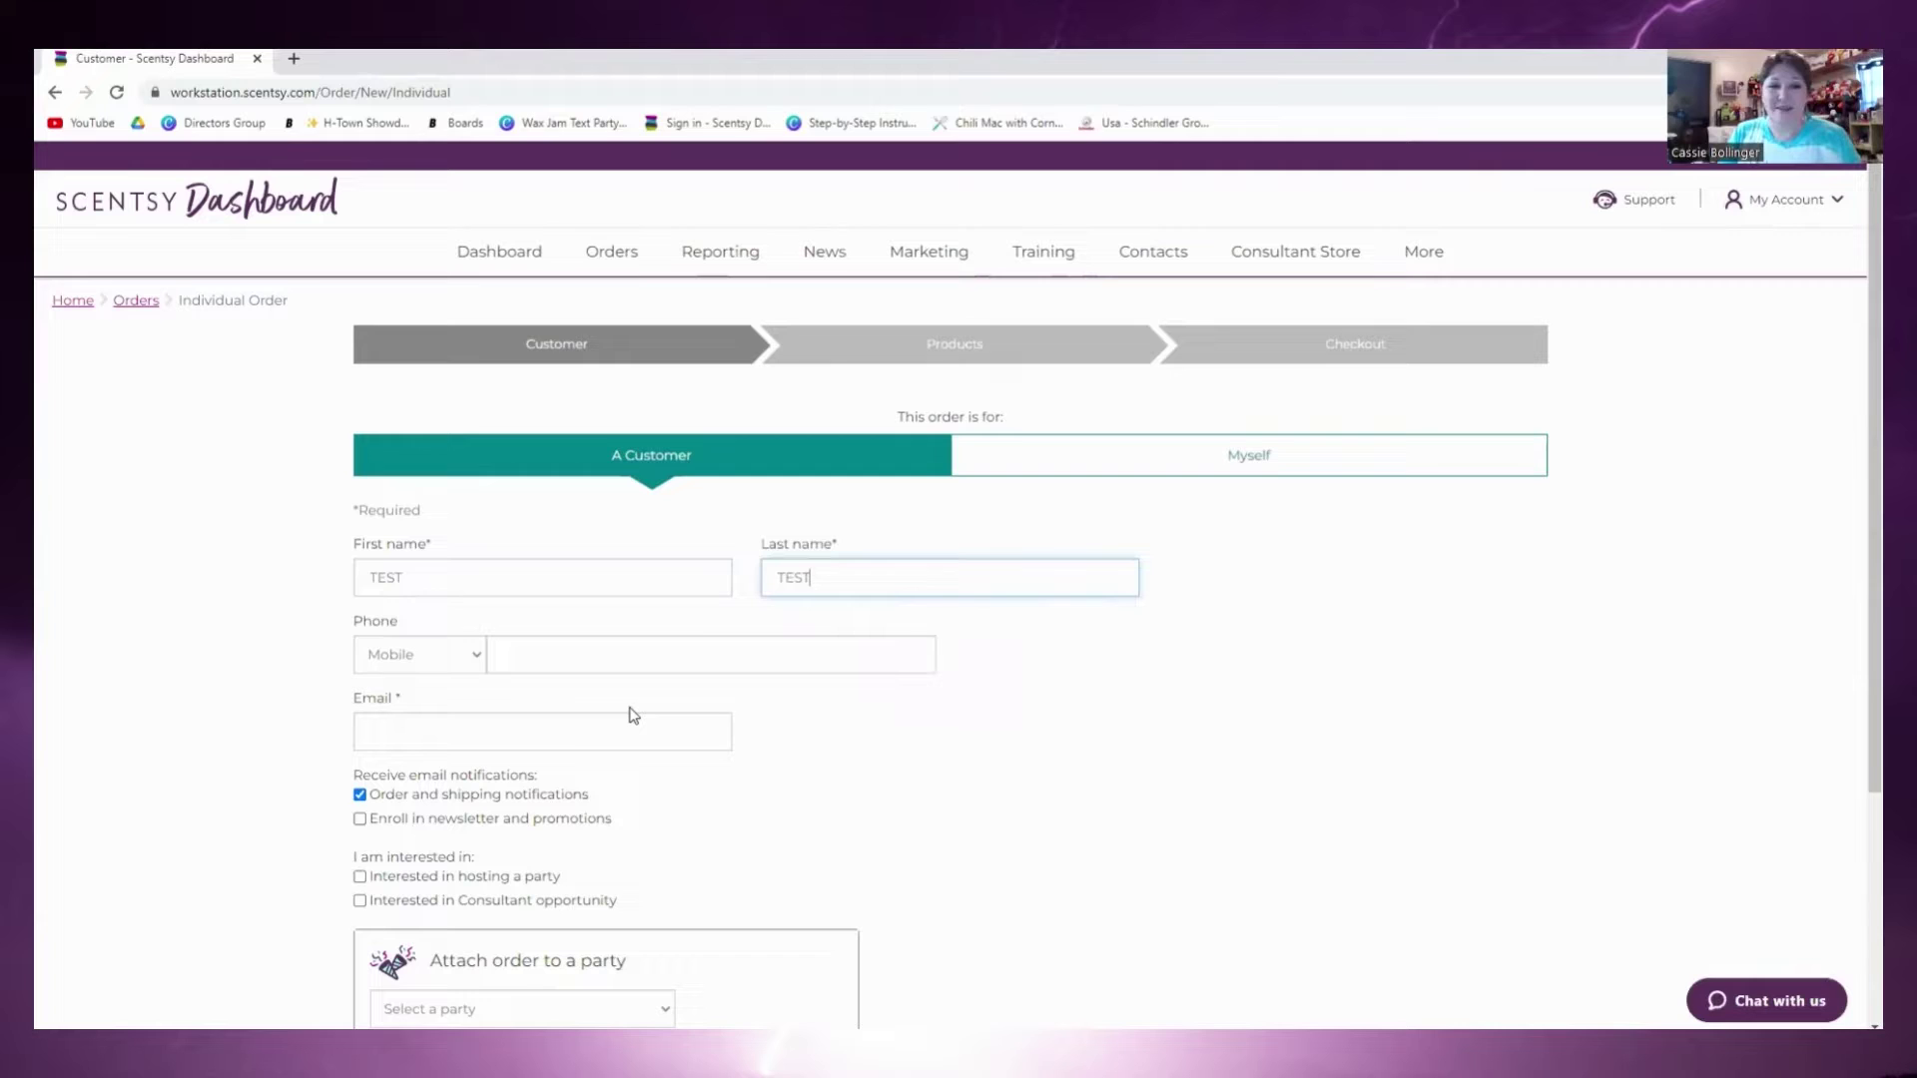
{"action": "key", "text": "Tab"}
{"action": "key", "text": "Tab"}
{"action": "type", "text": "817) 777-7777"}
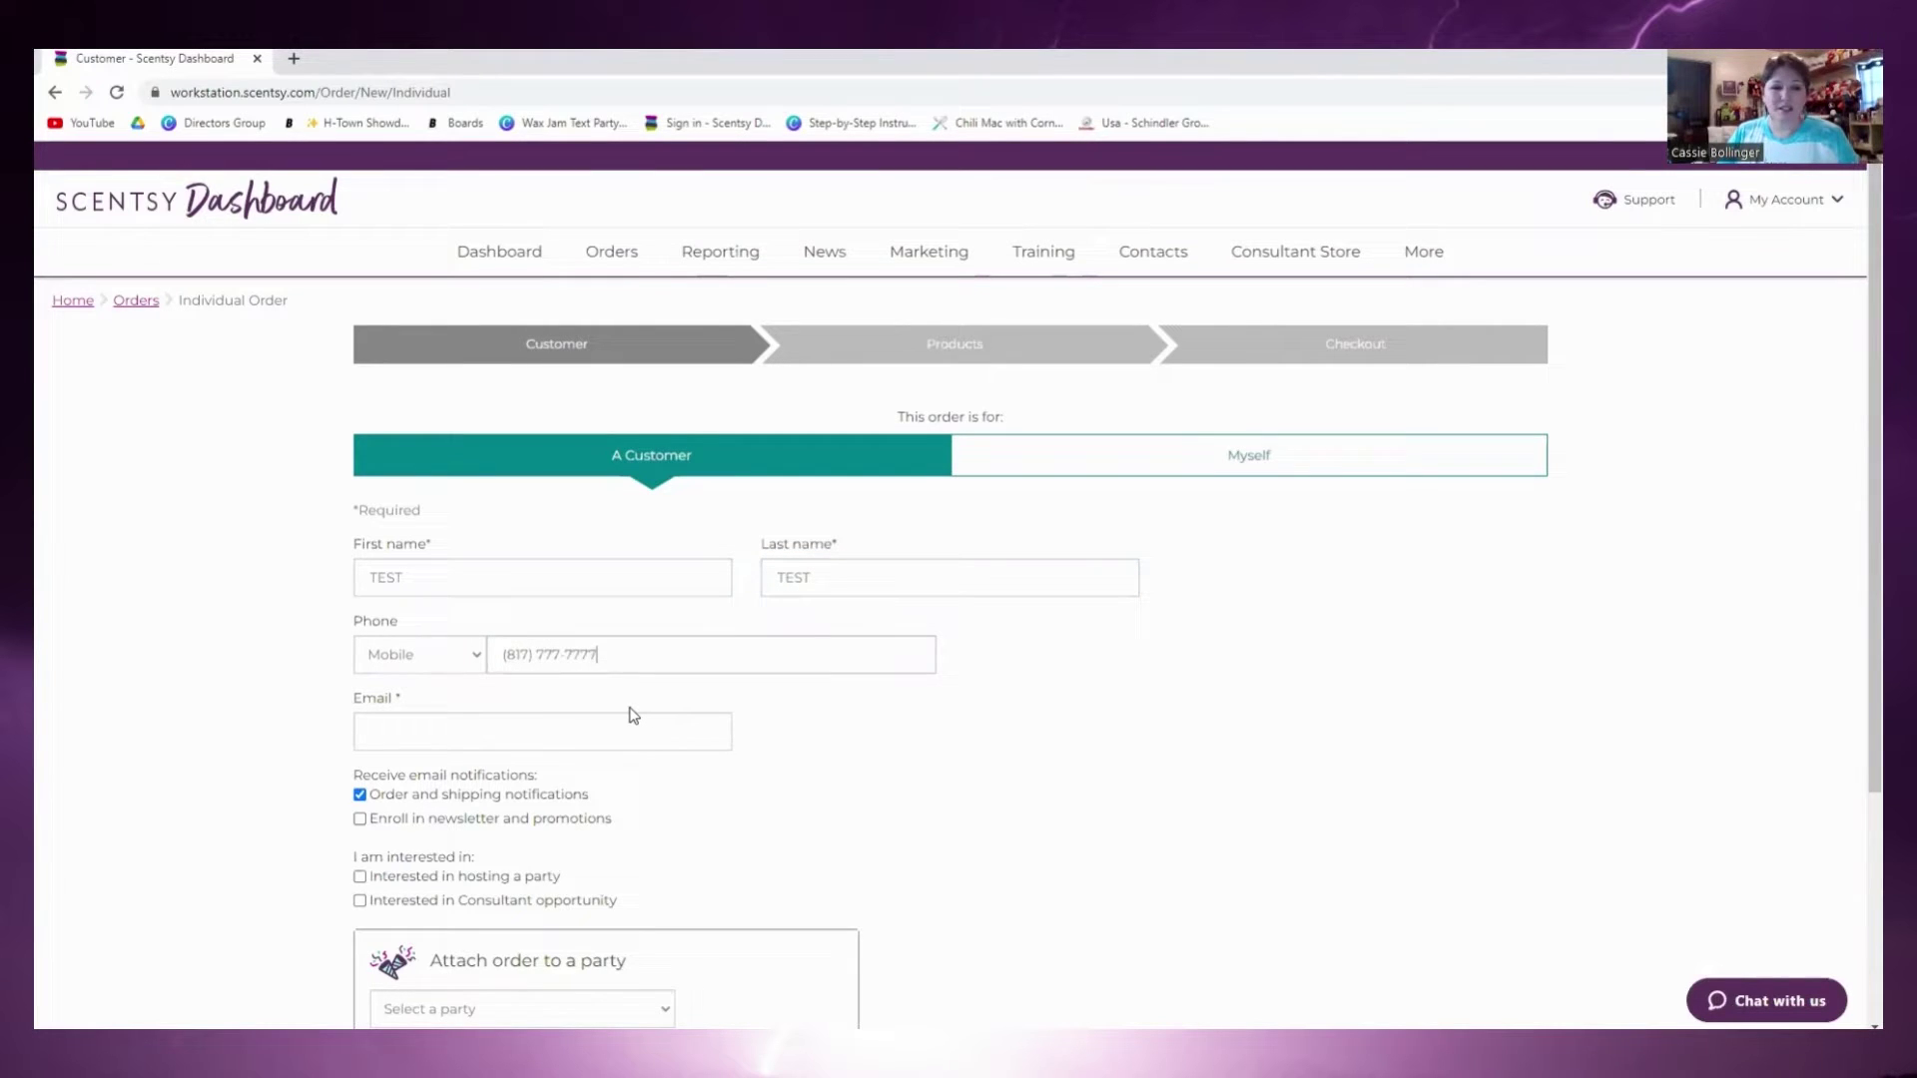
{"action": "key", "text": "Tab"}
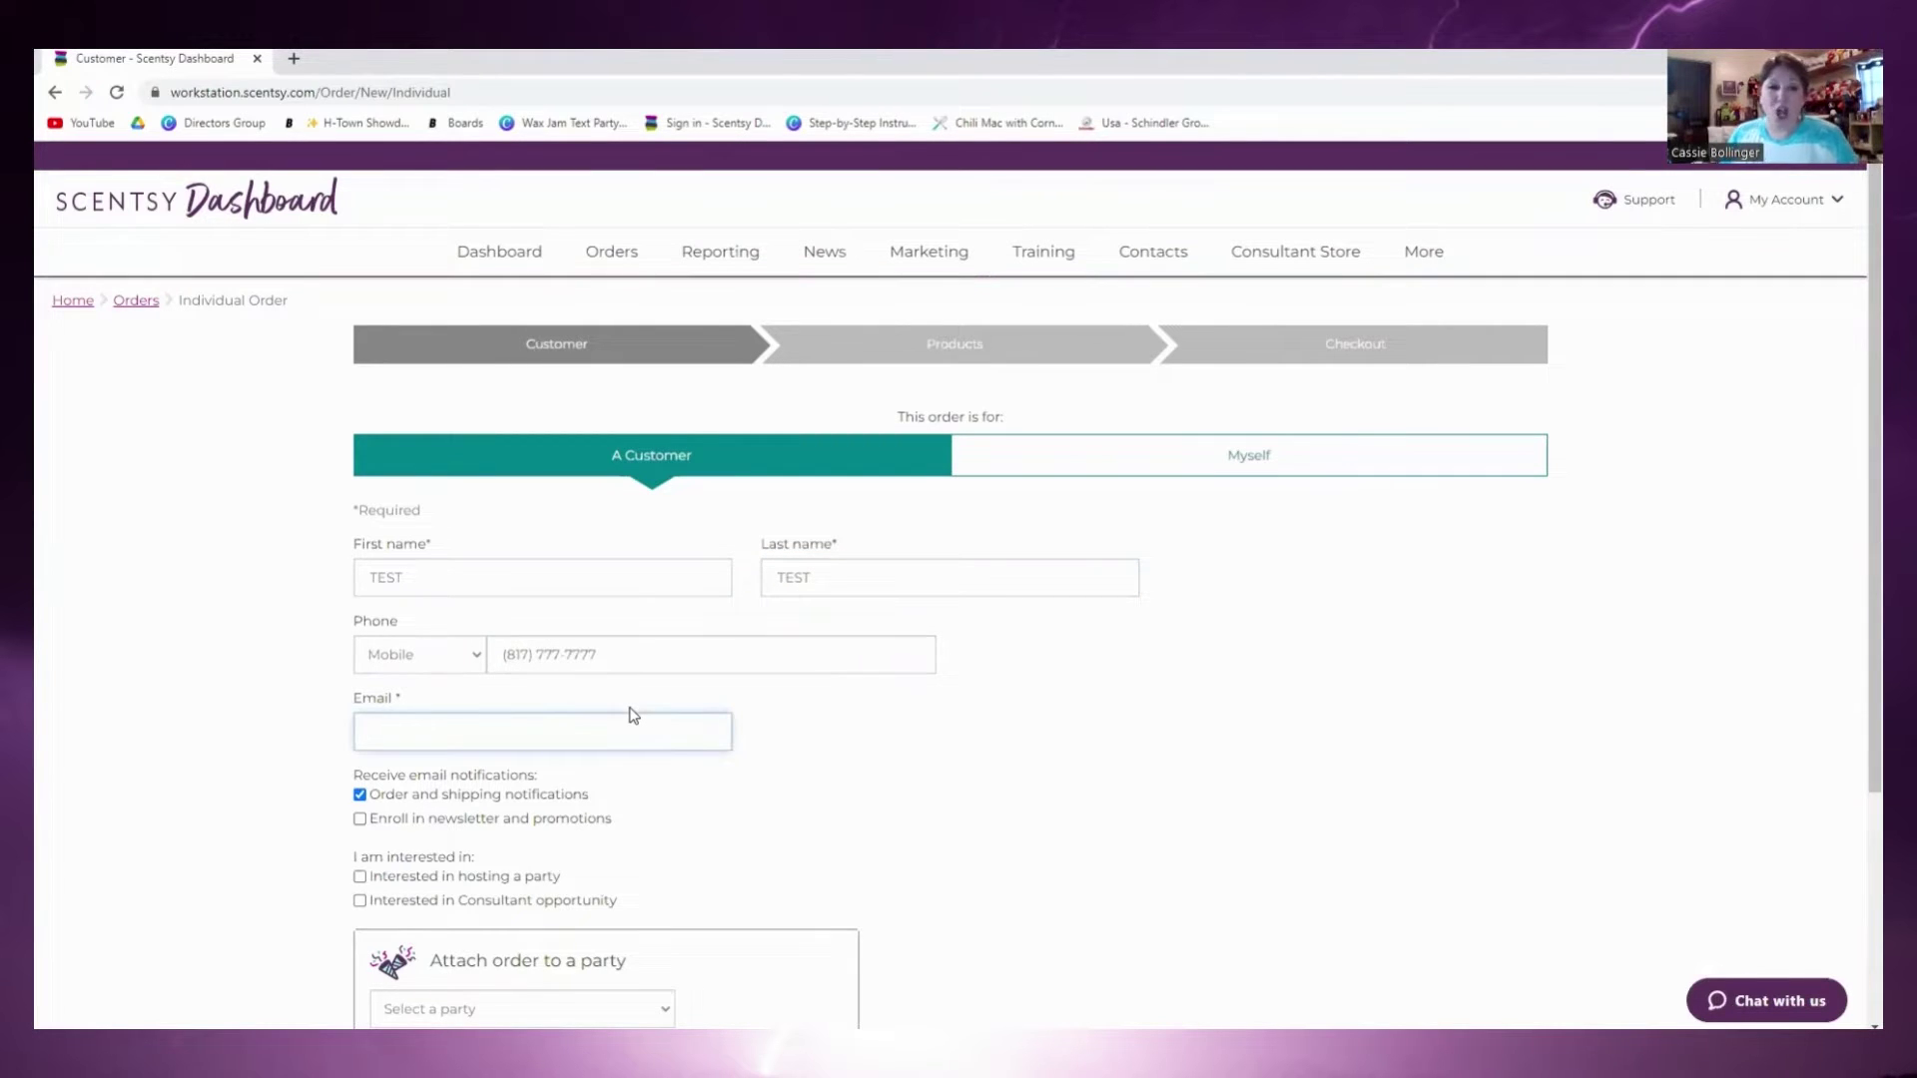
{"action": "left_click", "coordinate": [360, 795]}
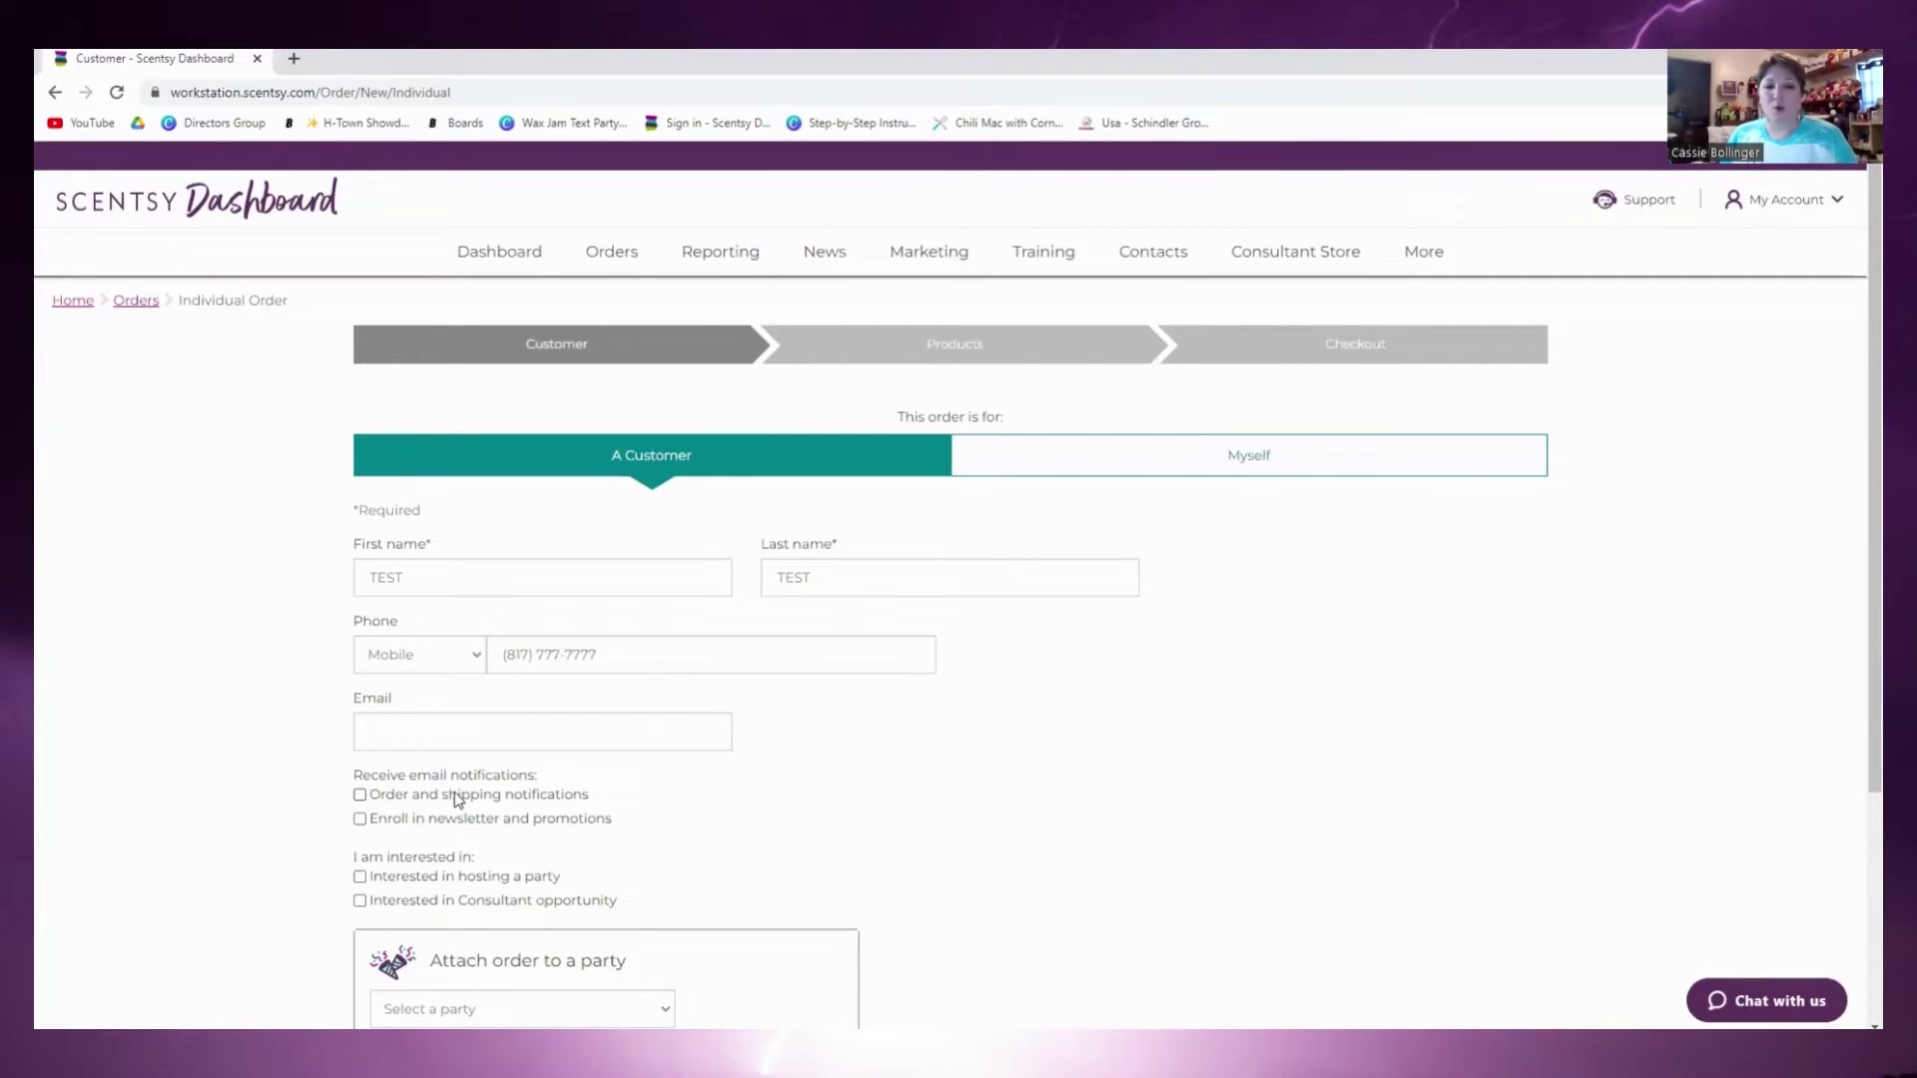
{"action": "scroll", "coordinate": [289, 818], "scroll_direction": "down", "scroll_amount": 3}
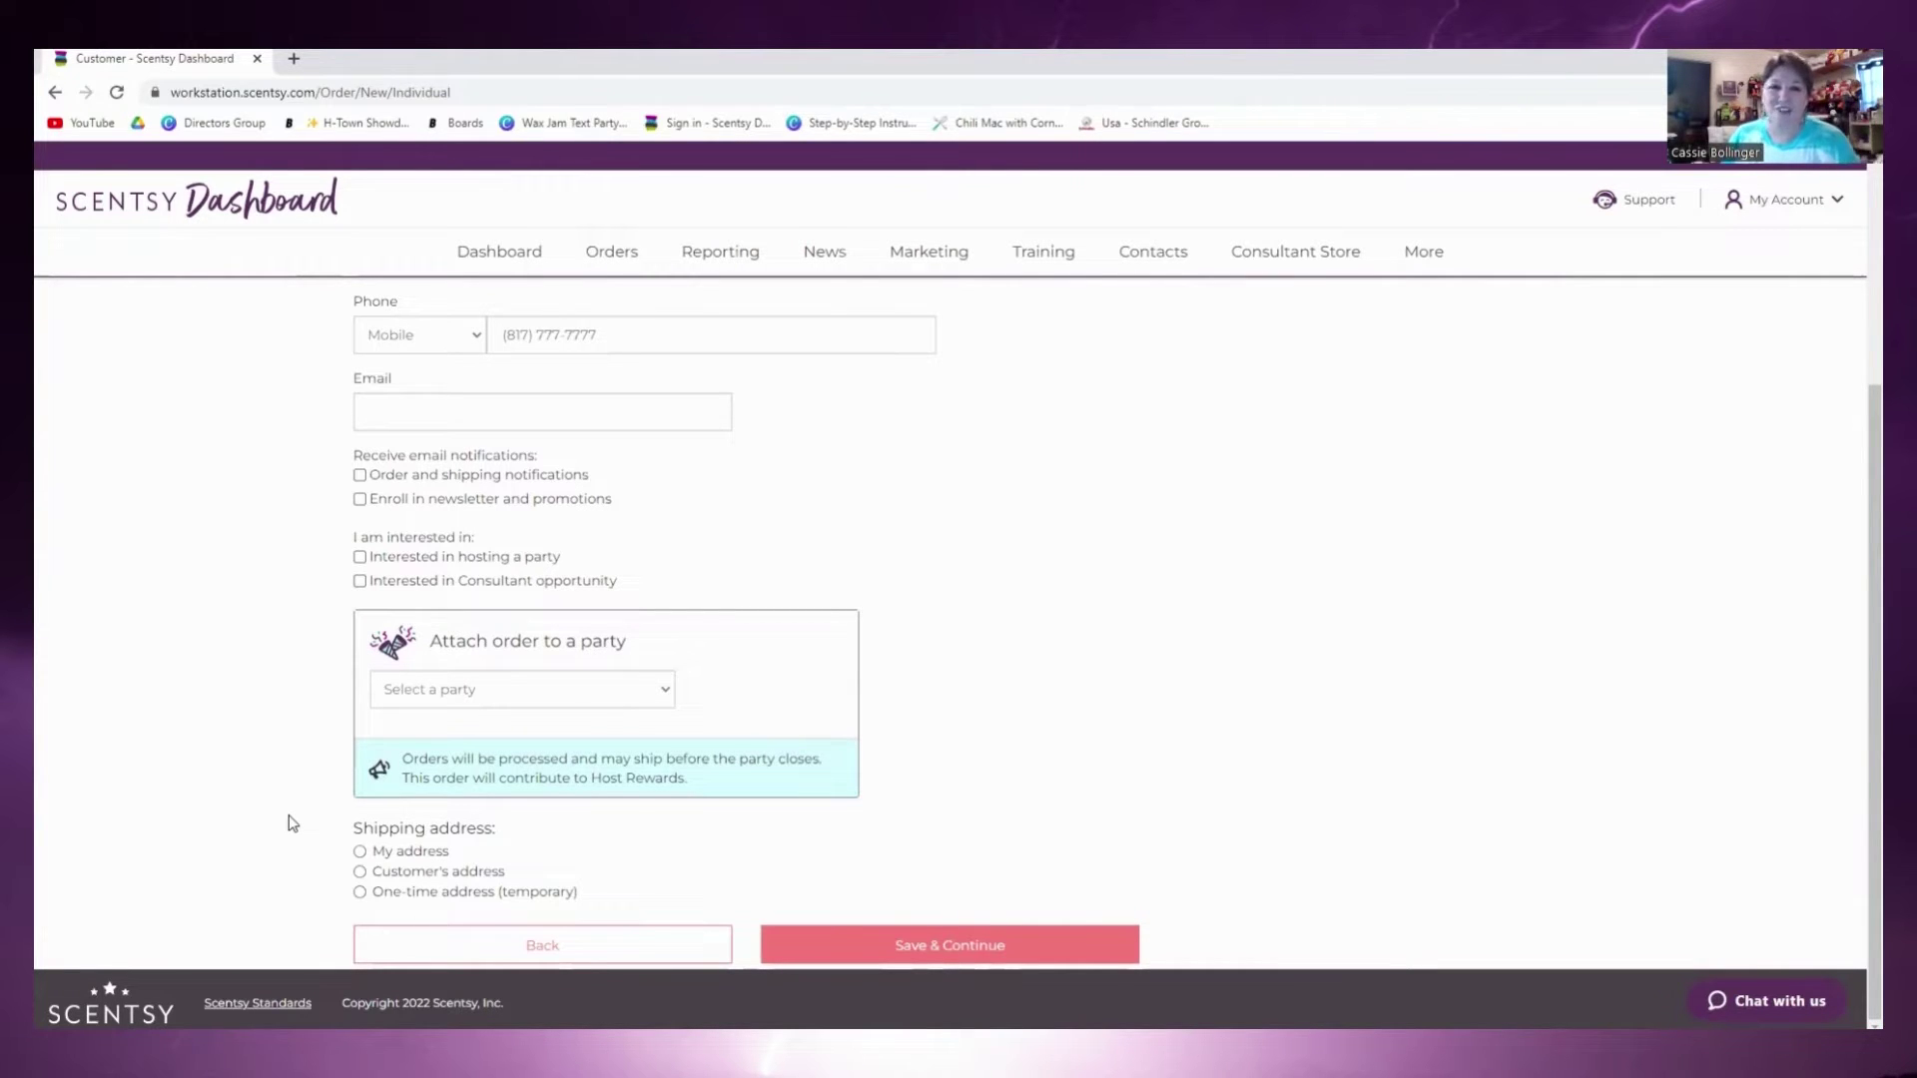
{"action": "left_click", "coordinate": [455, 688]}
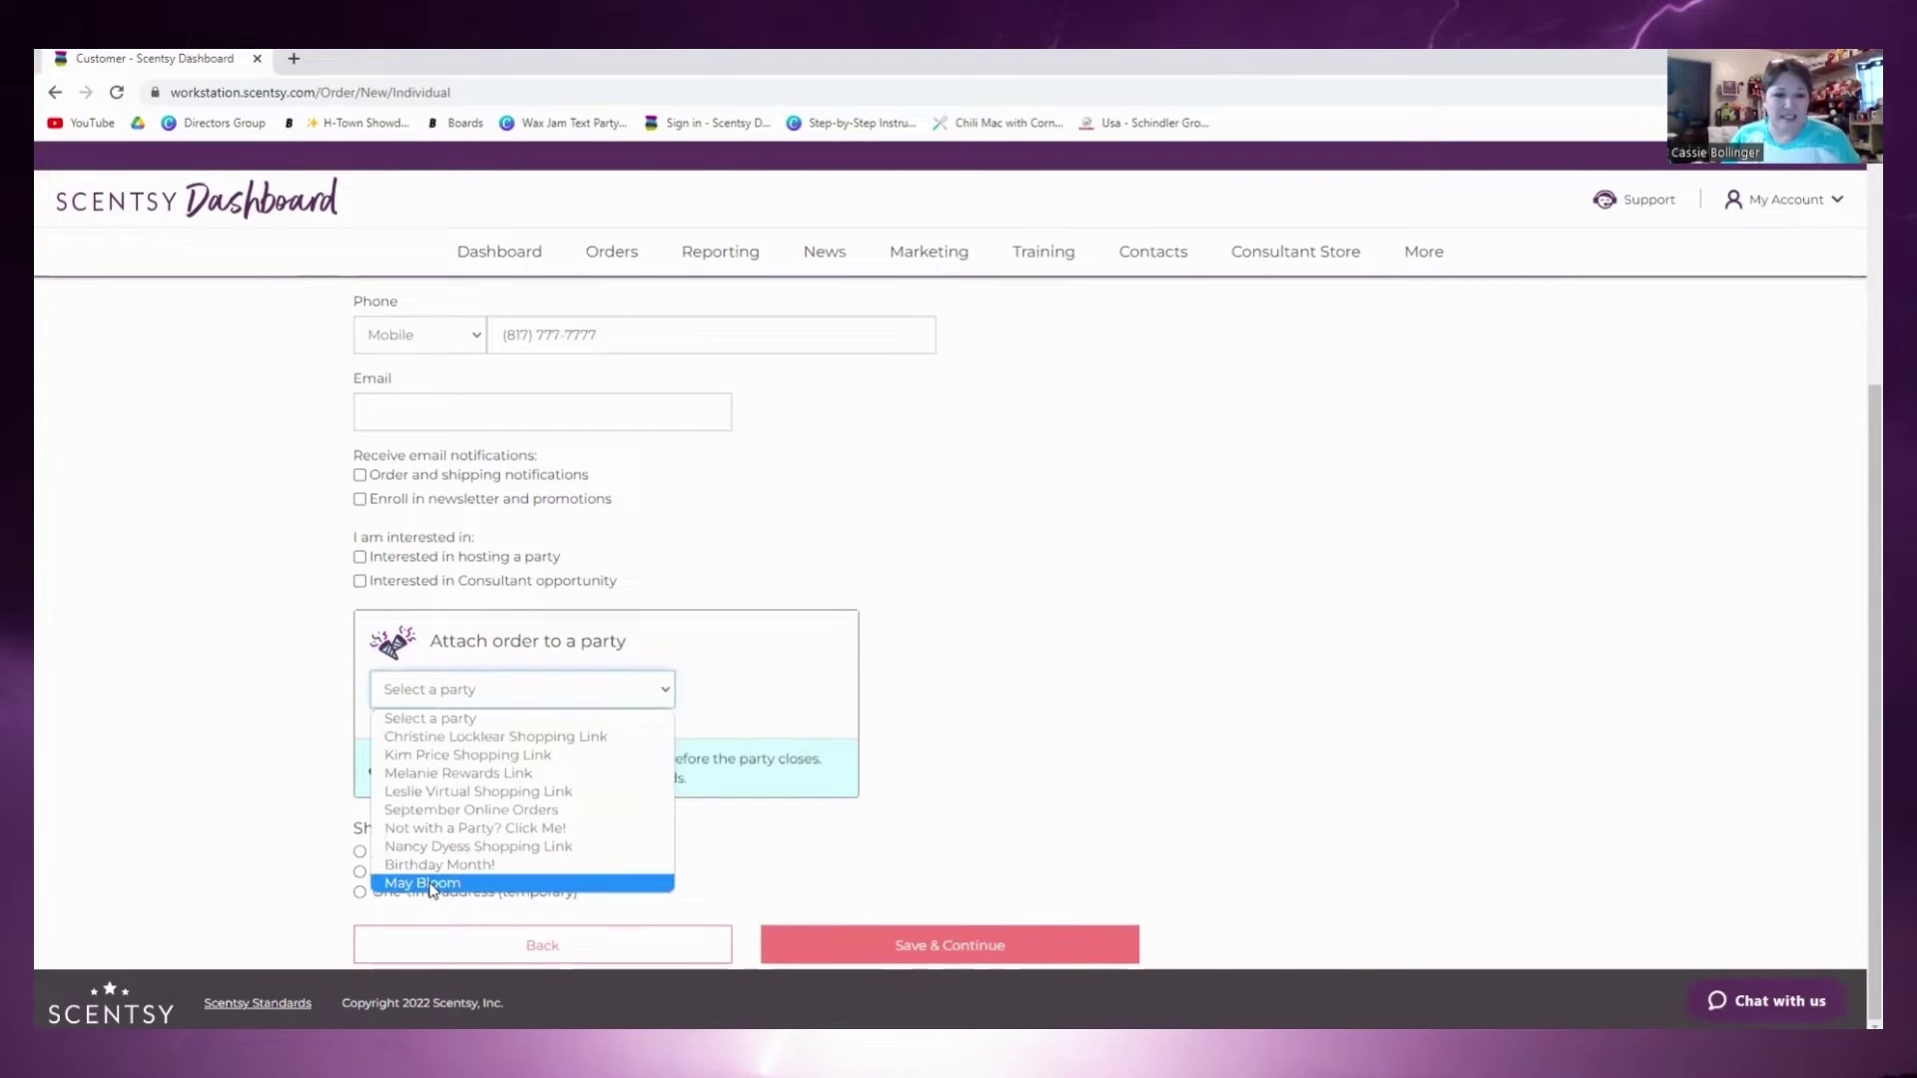
{"action": "left_click", "coordinate": [431, 883]}
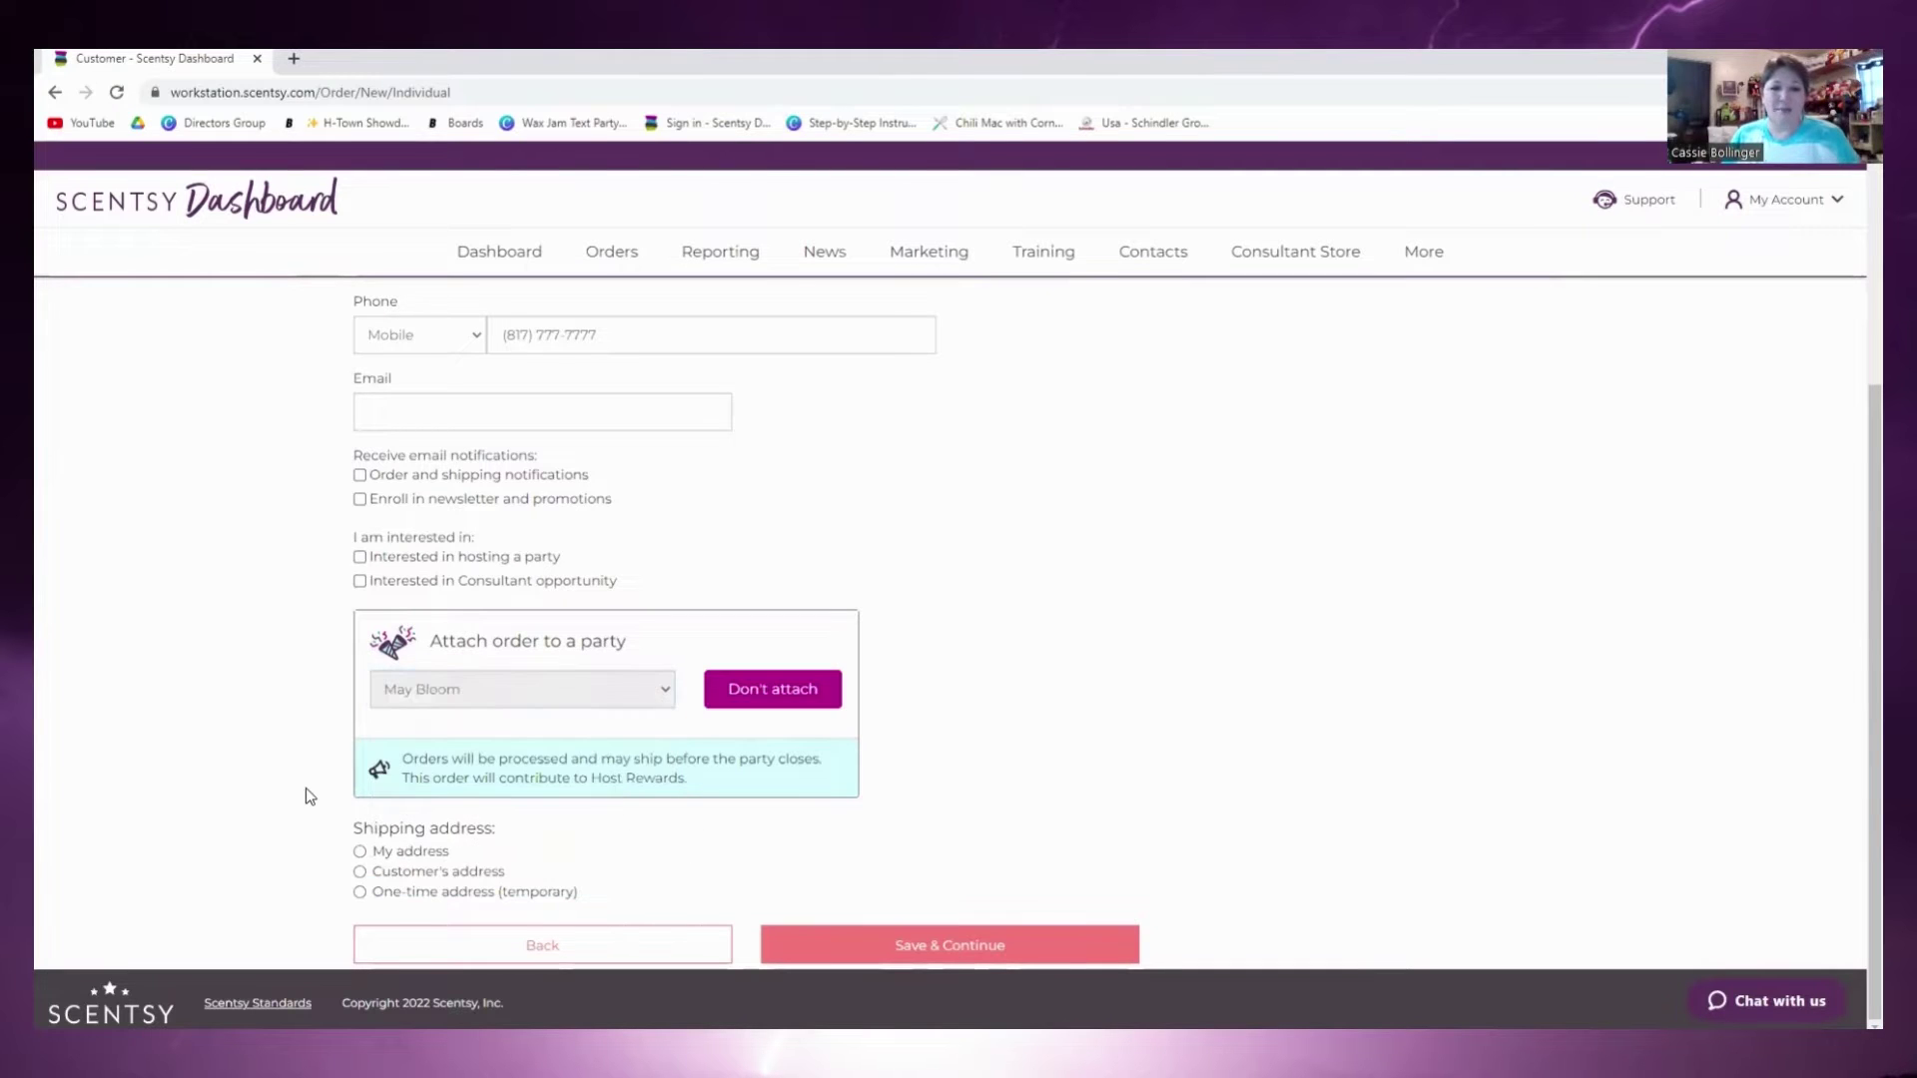
{"action": "left_click", "coordinate": [359, 852]}
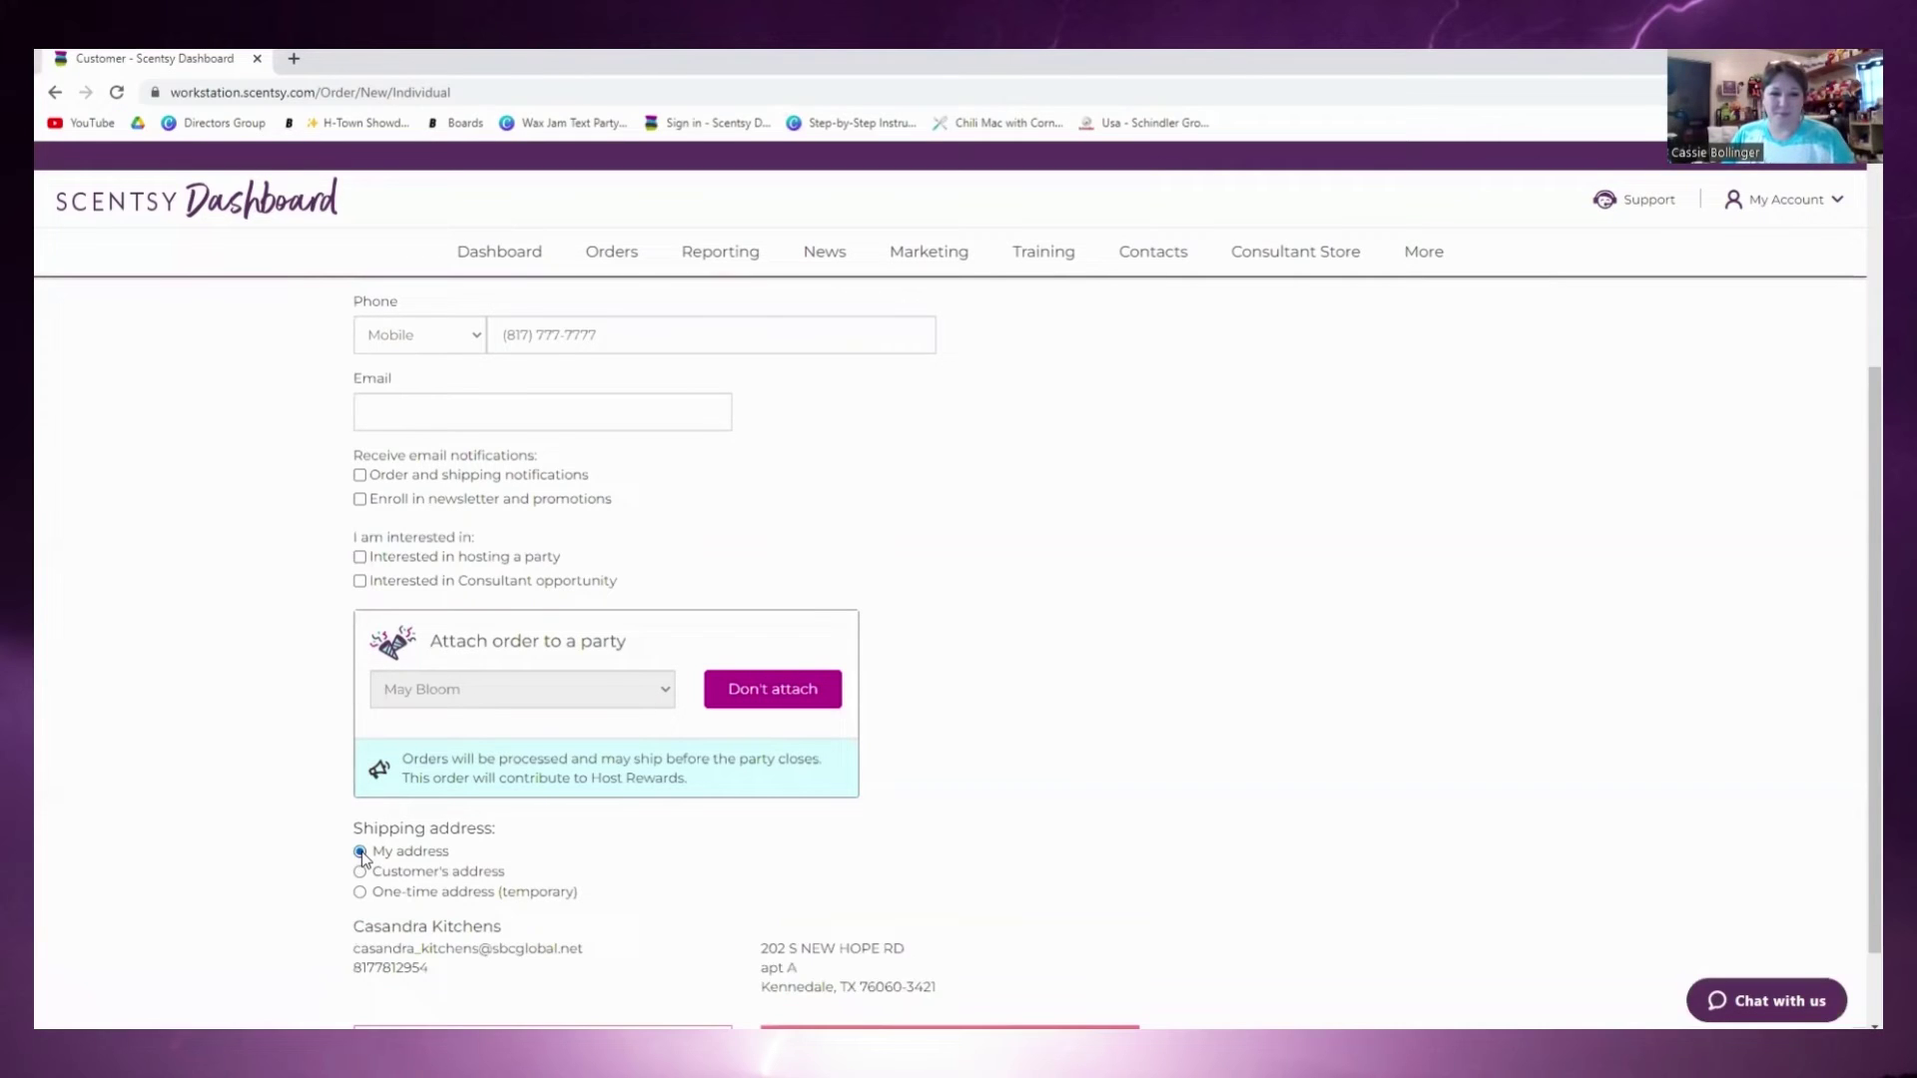
{"action": "scroll", "coordinate": [329, 869], "scroll_direction": "down", "scroll_amount": 1}
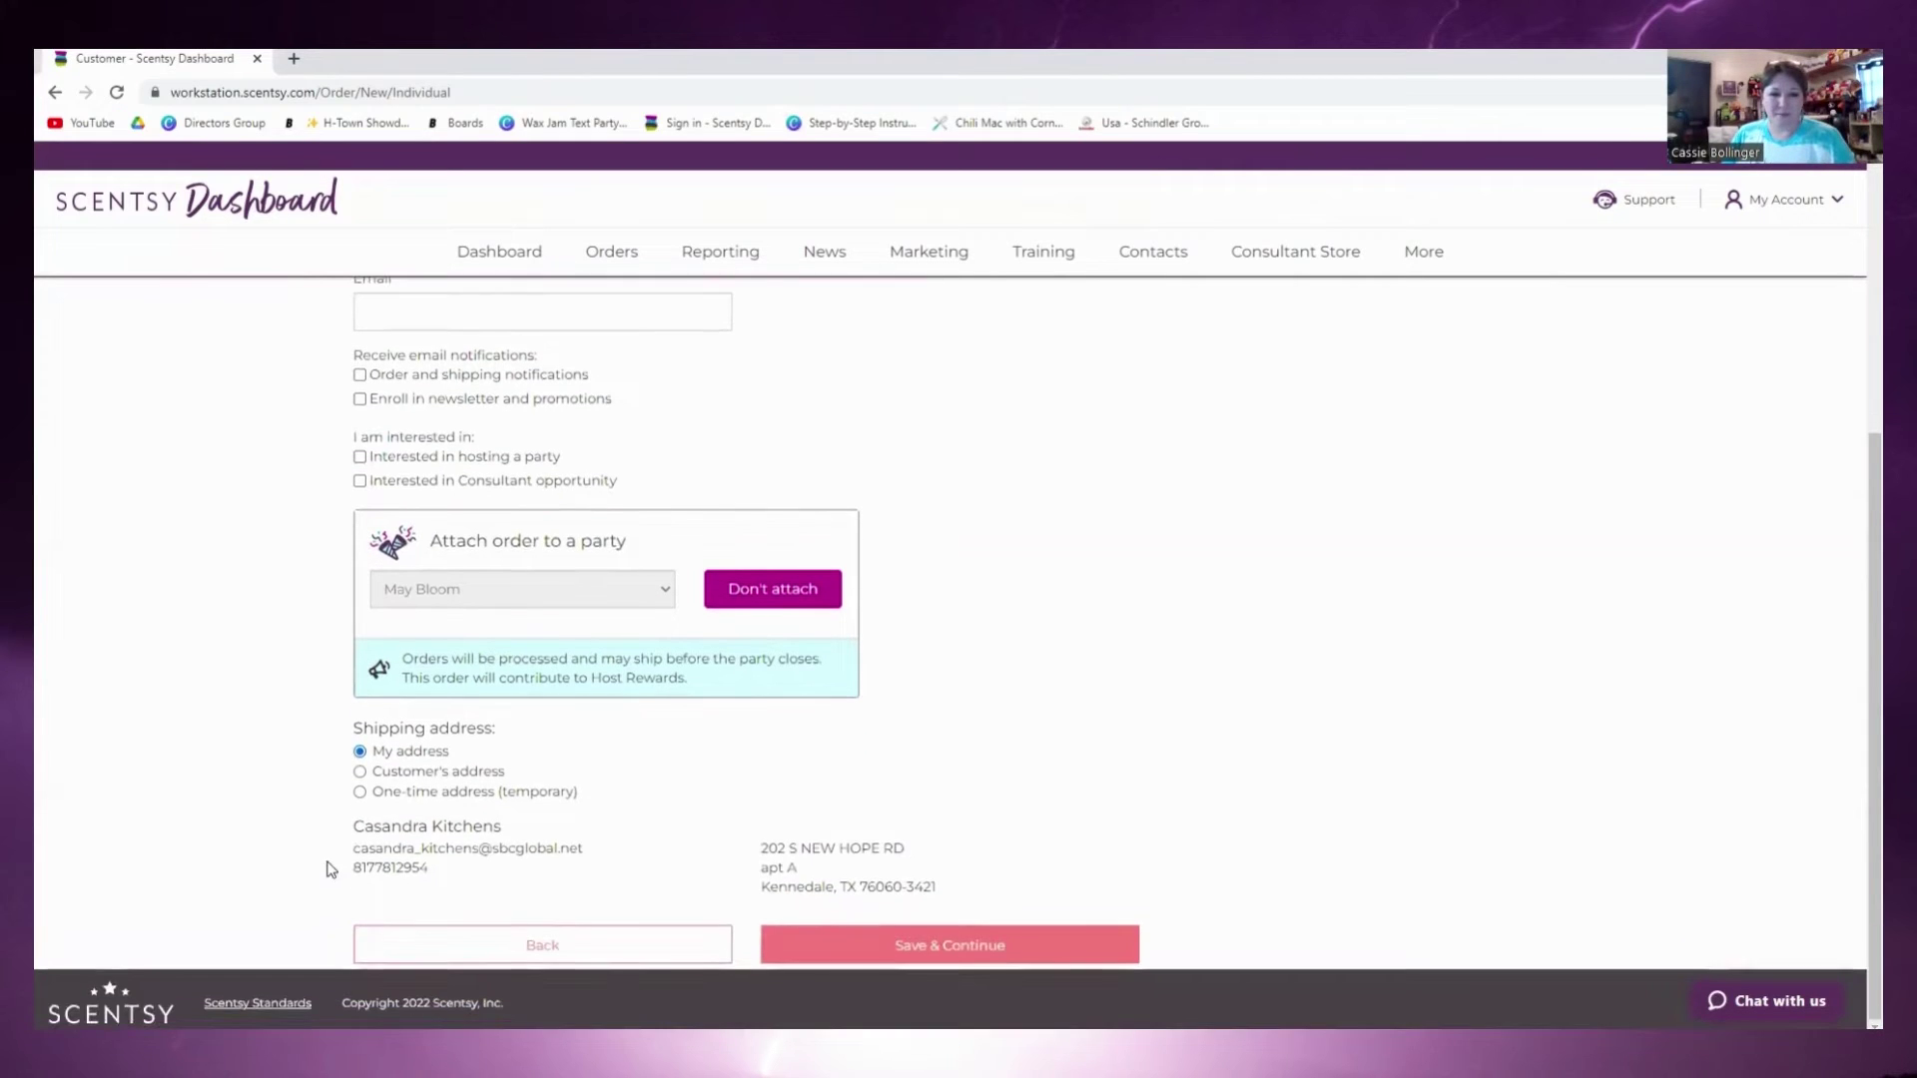
{"action": "left_click", "coordinate": [901, 946]}
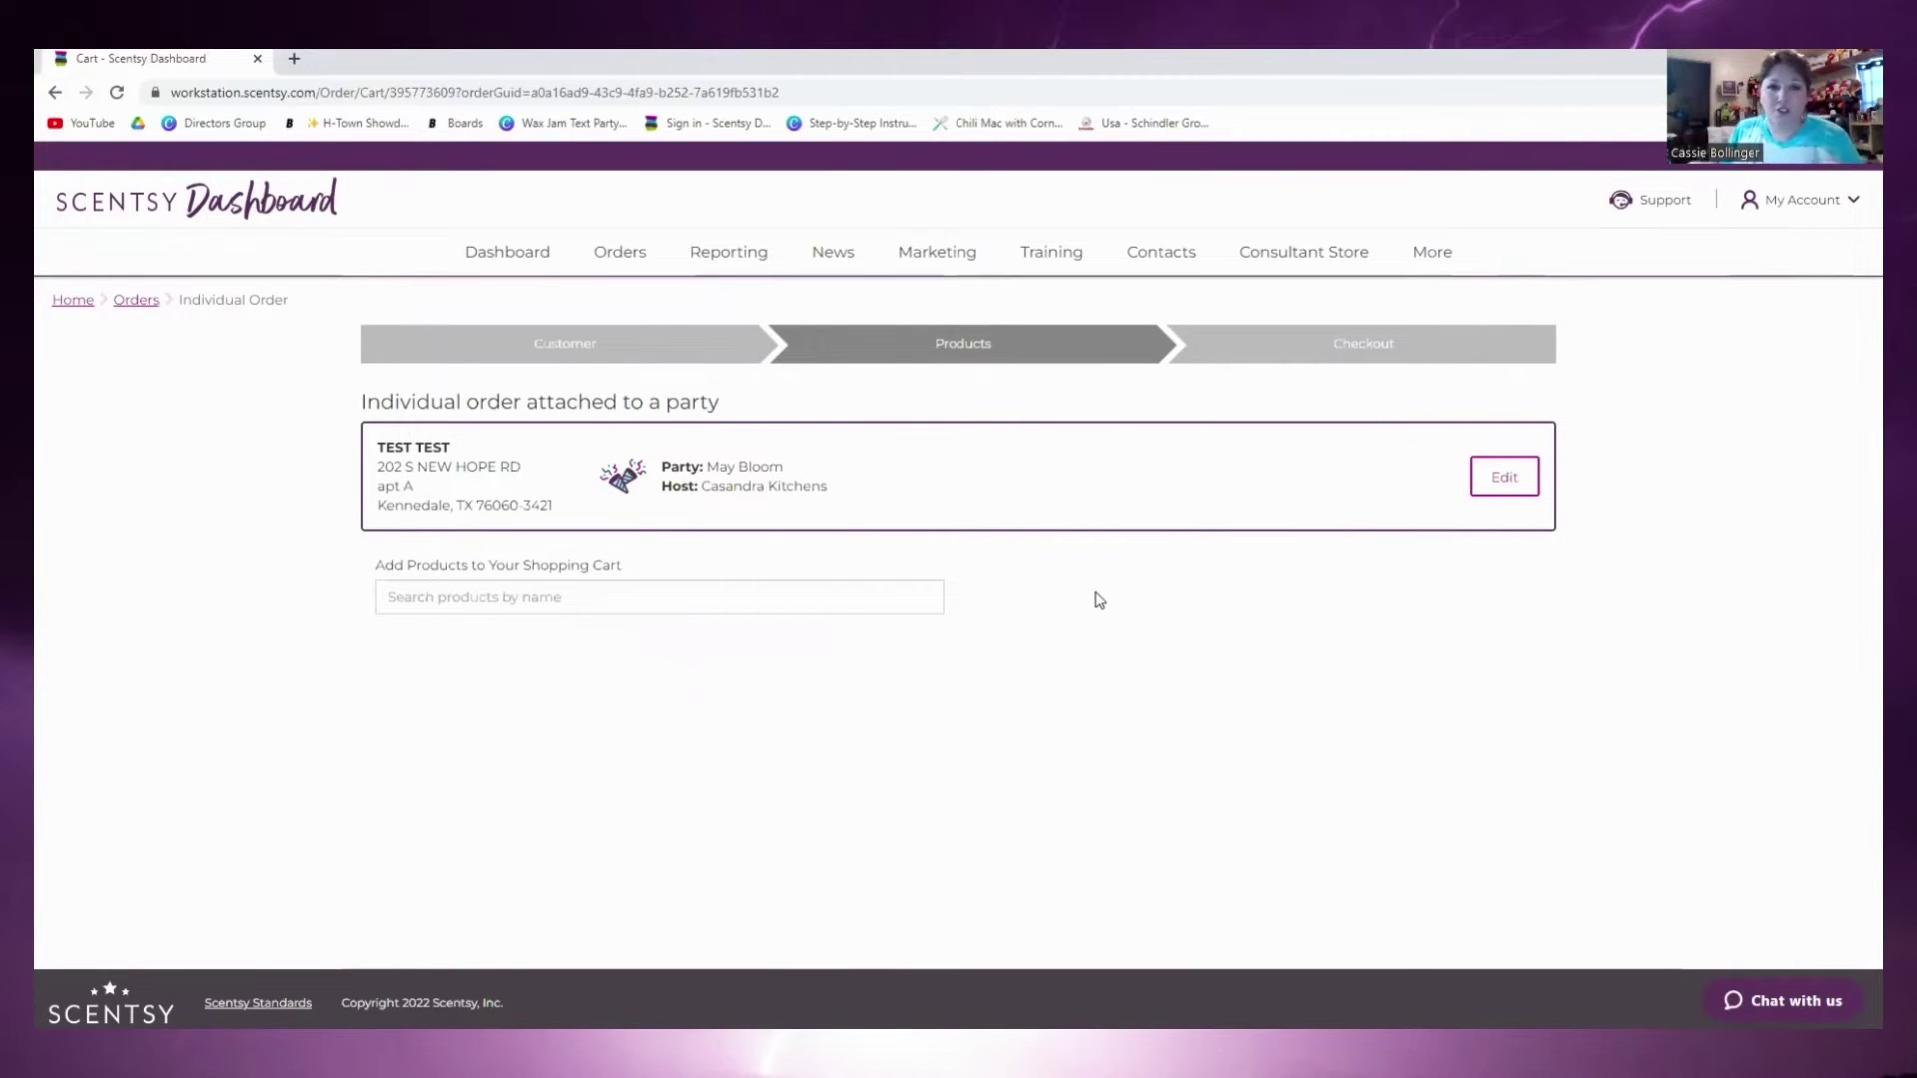
{"action": "mouse_move", "coordinate": [577, 248]}
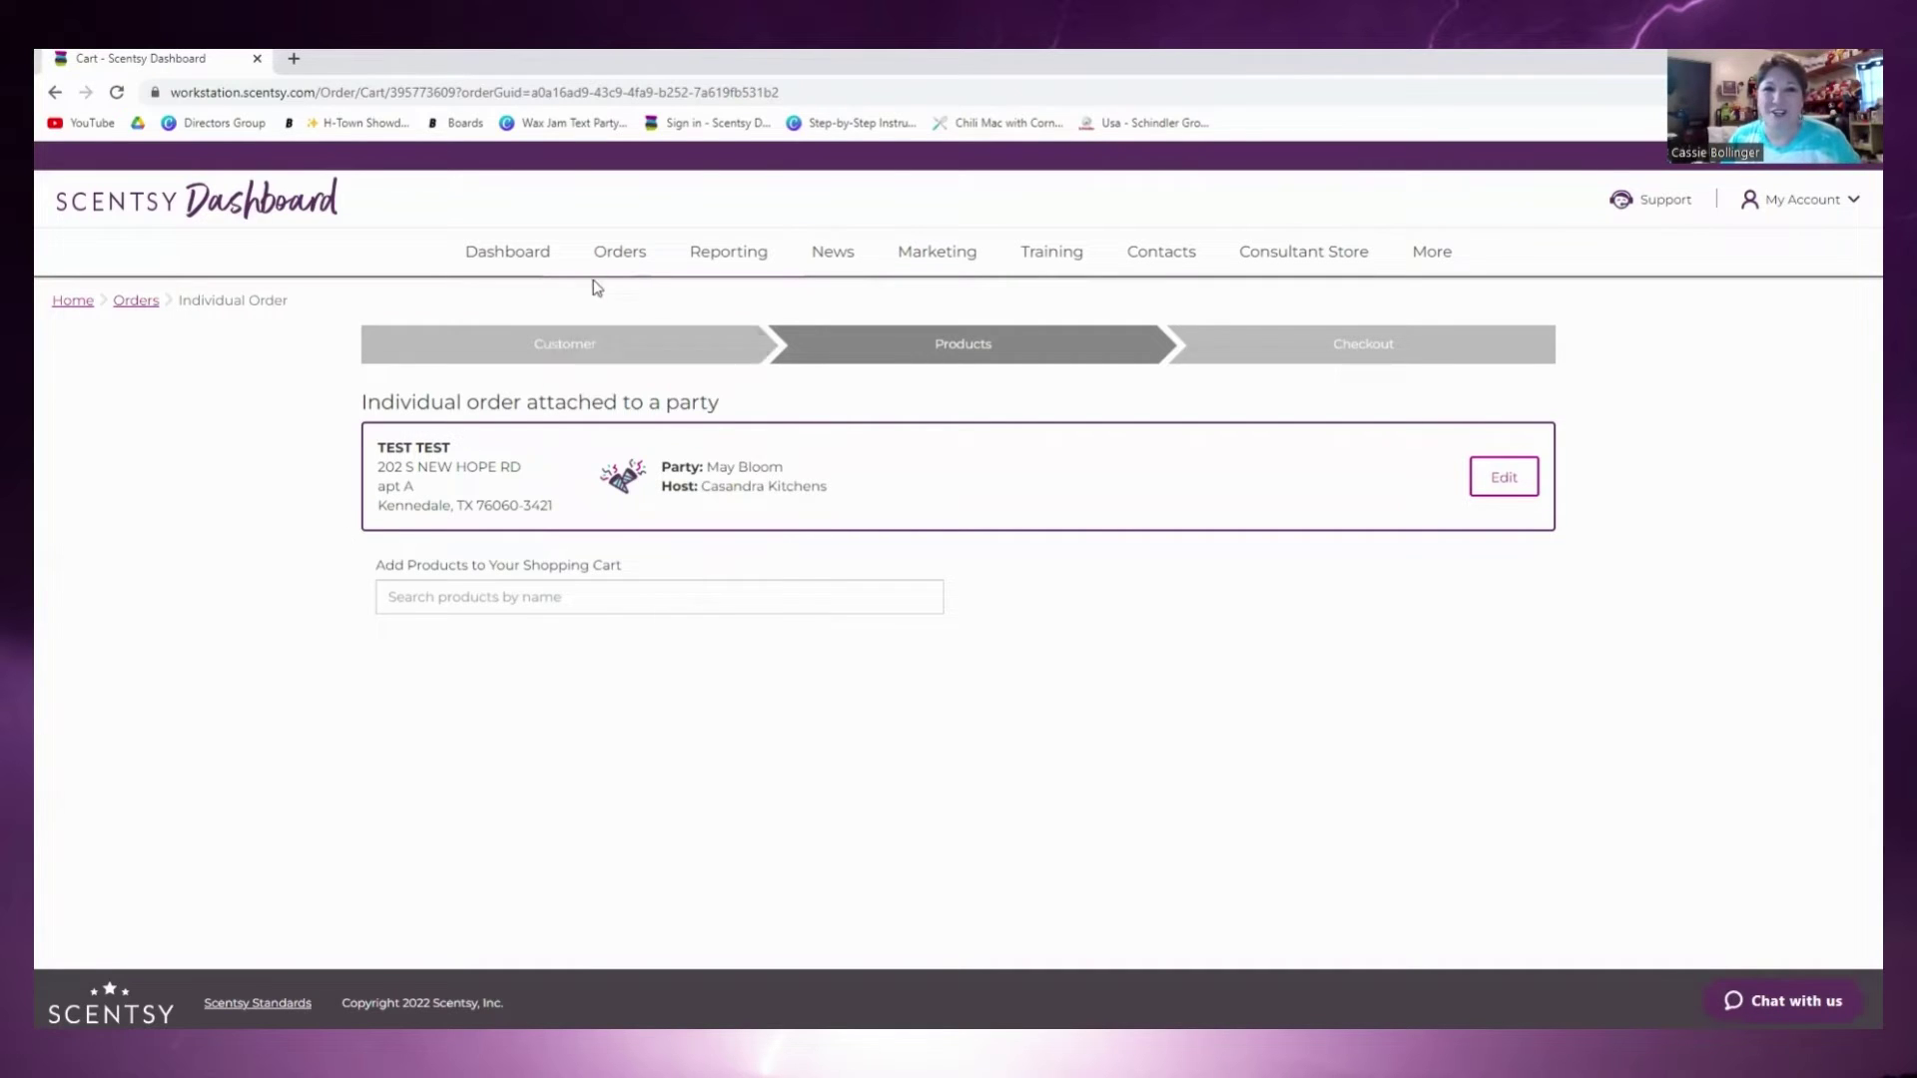
- Create a new party from Orders > Create a party, naming it TEST
{"action": "mouse_move", "coordinate": [619, 260]}
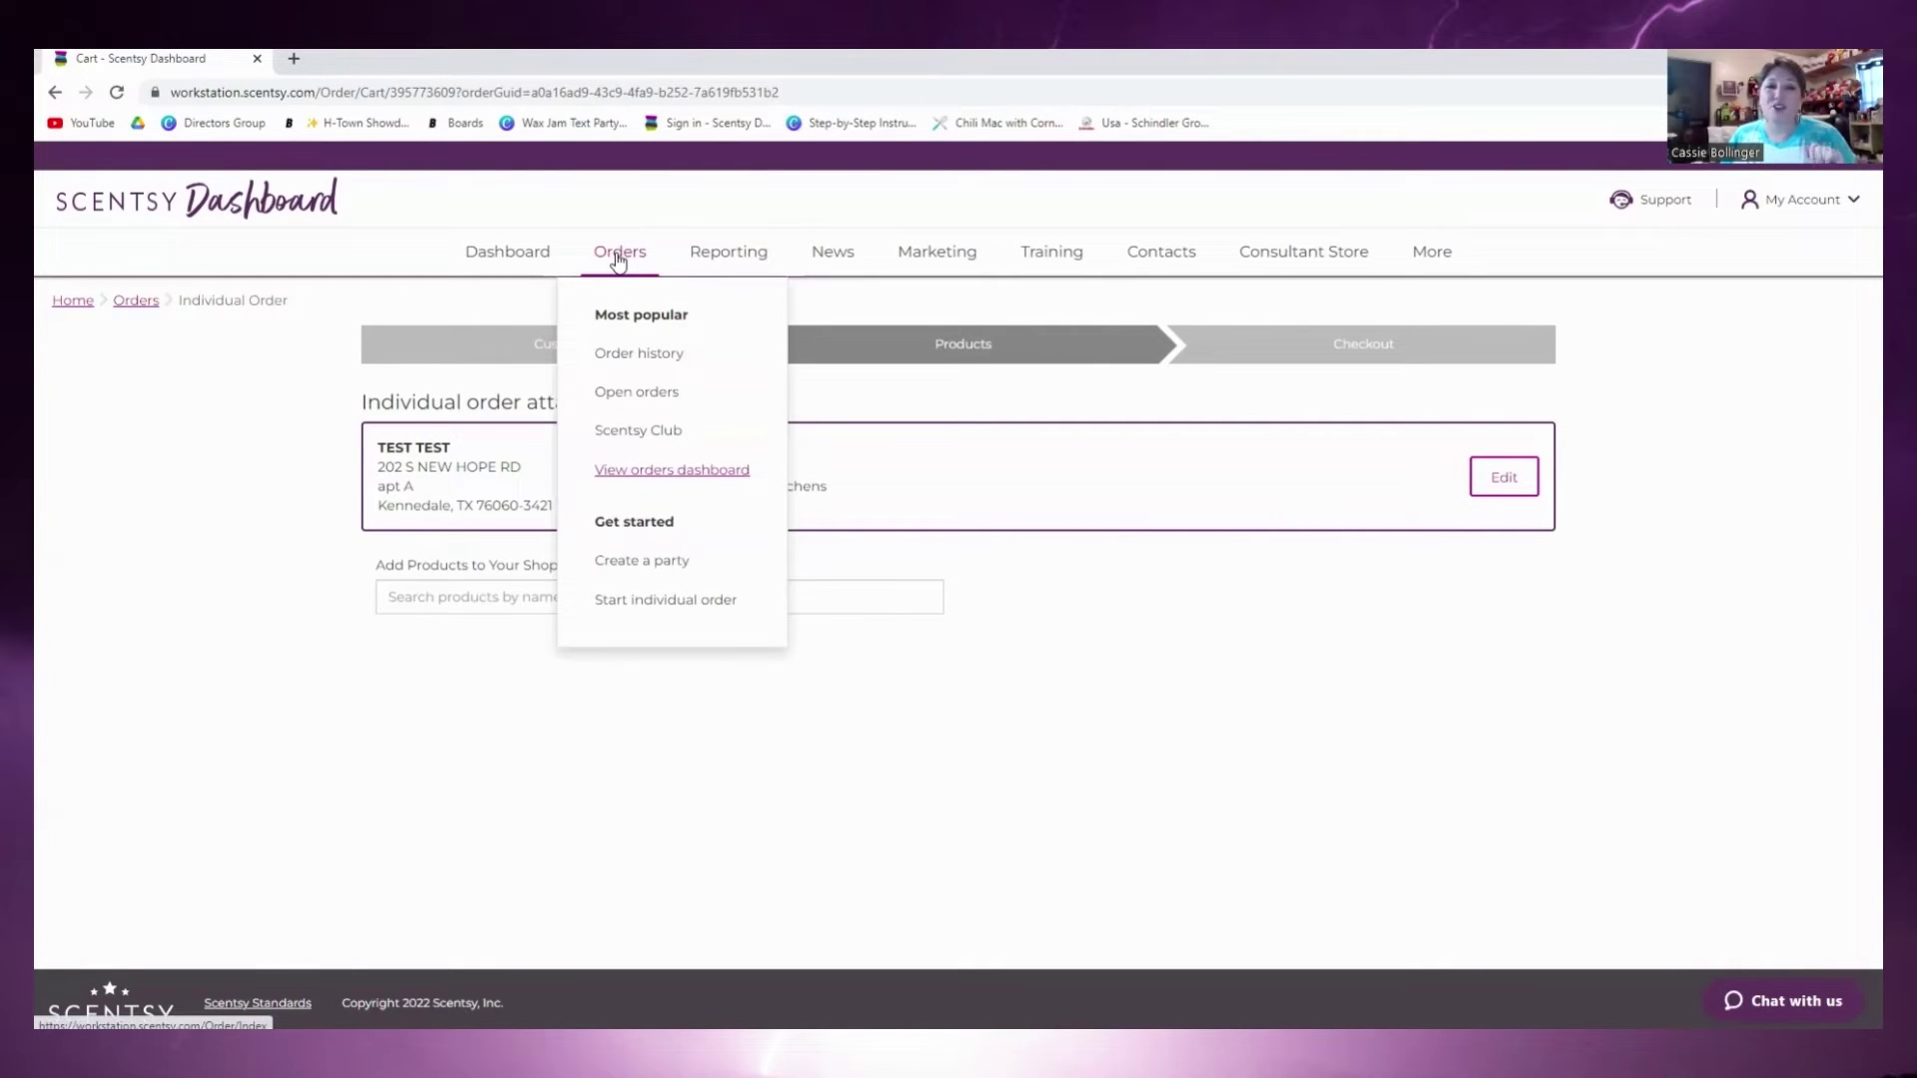
{"action": "left_click", "coordinate": [621, 565]}
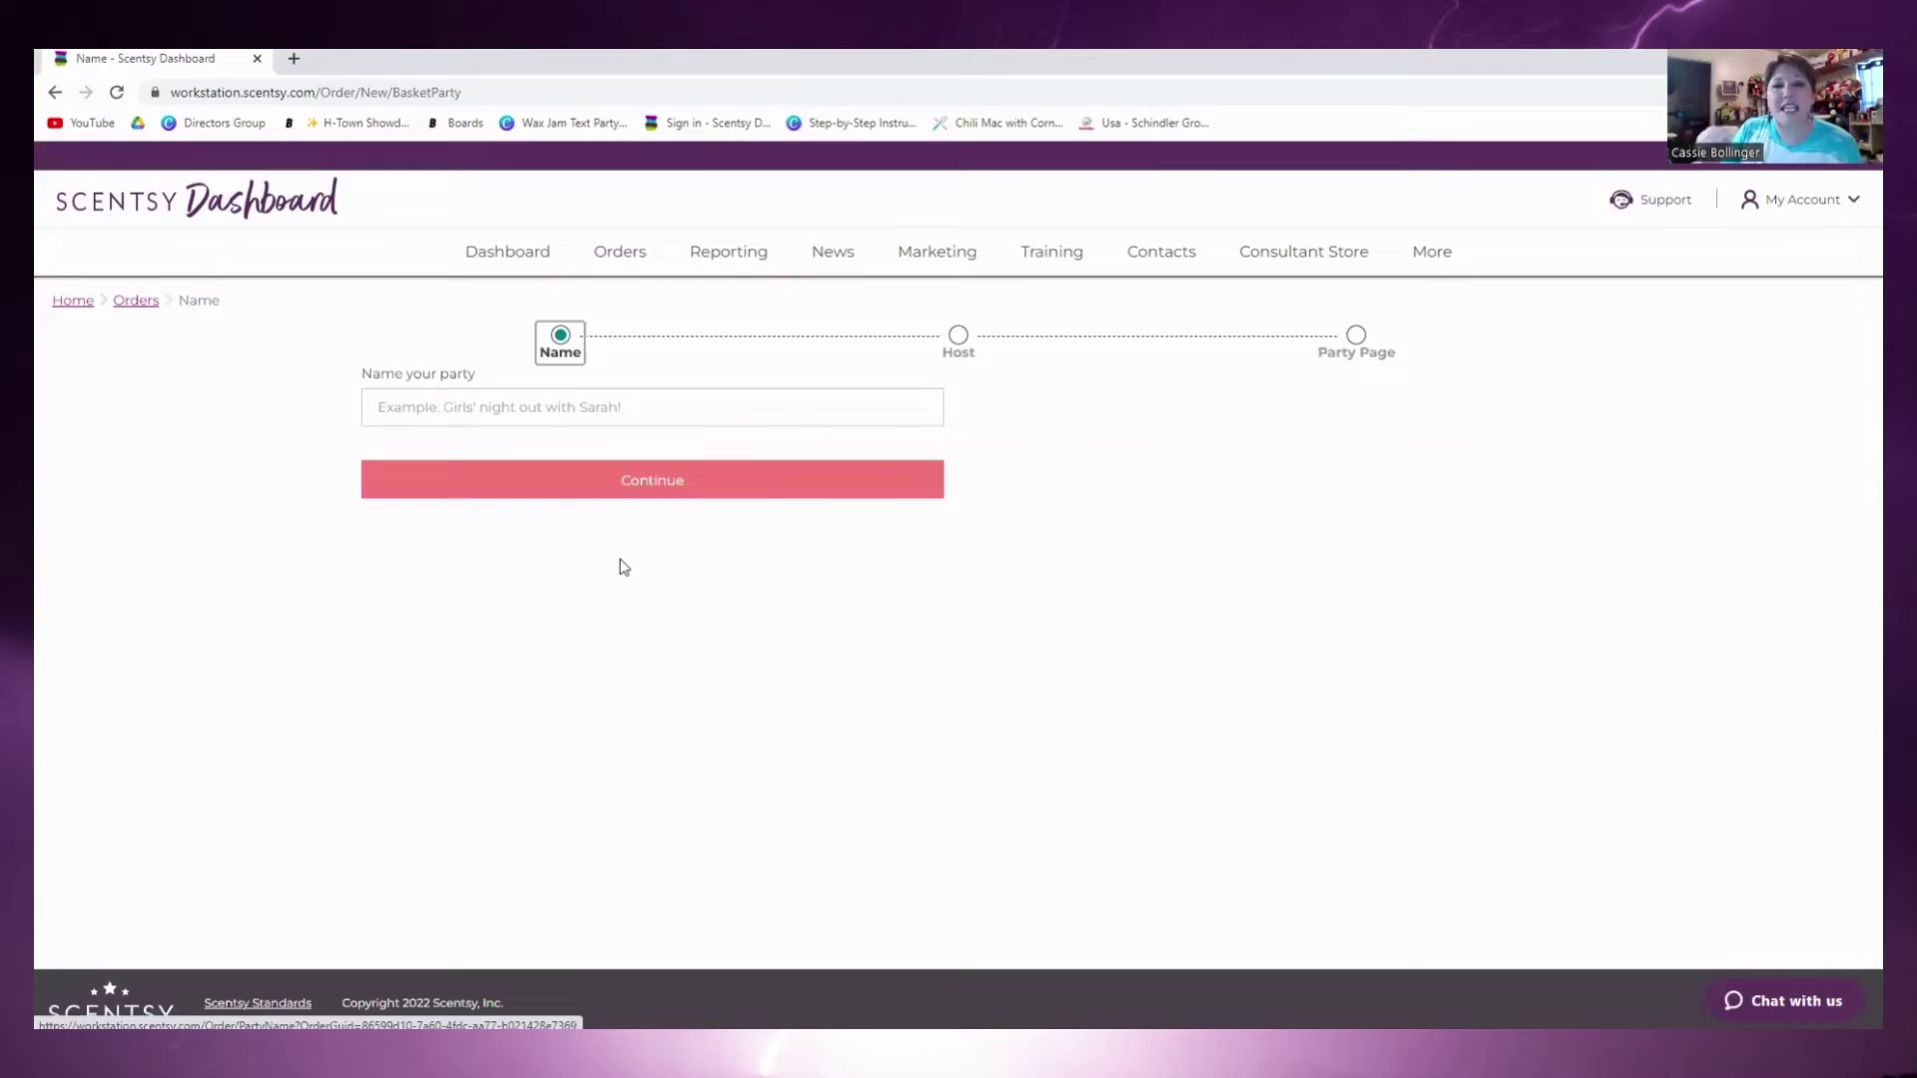
{"action": "key", "text": "Tab"}
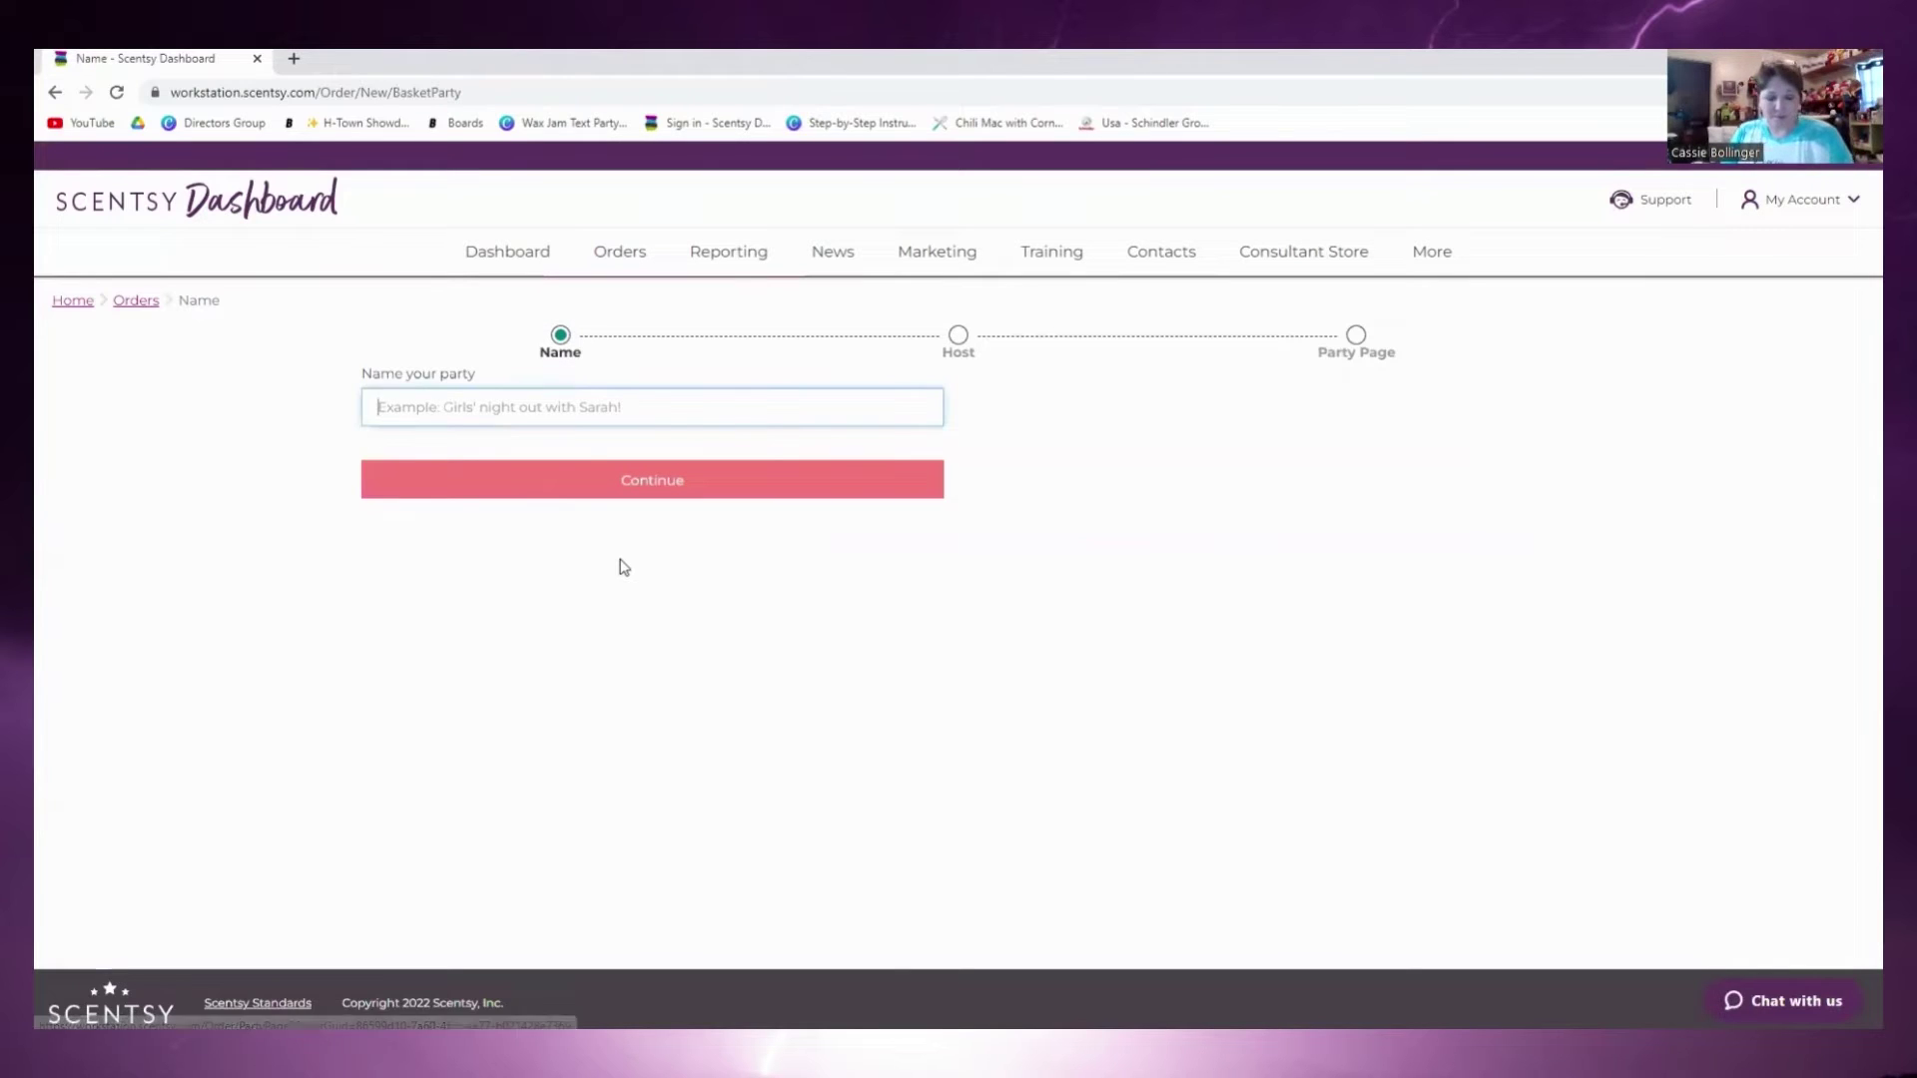
{"action": "type", "text": "TEST"}
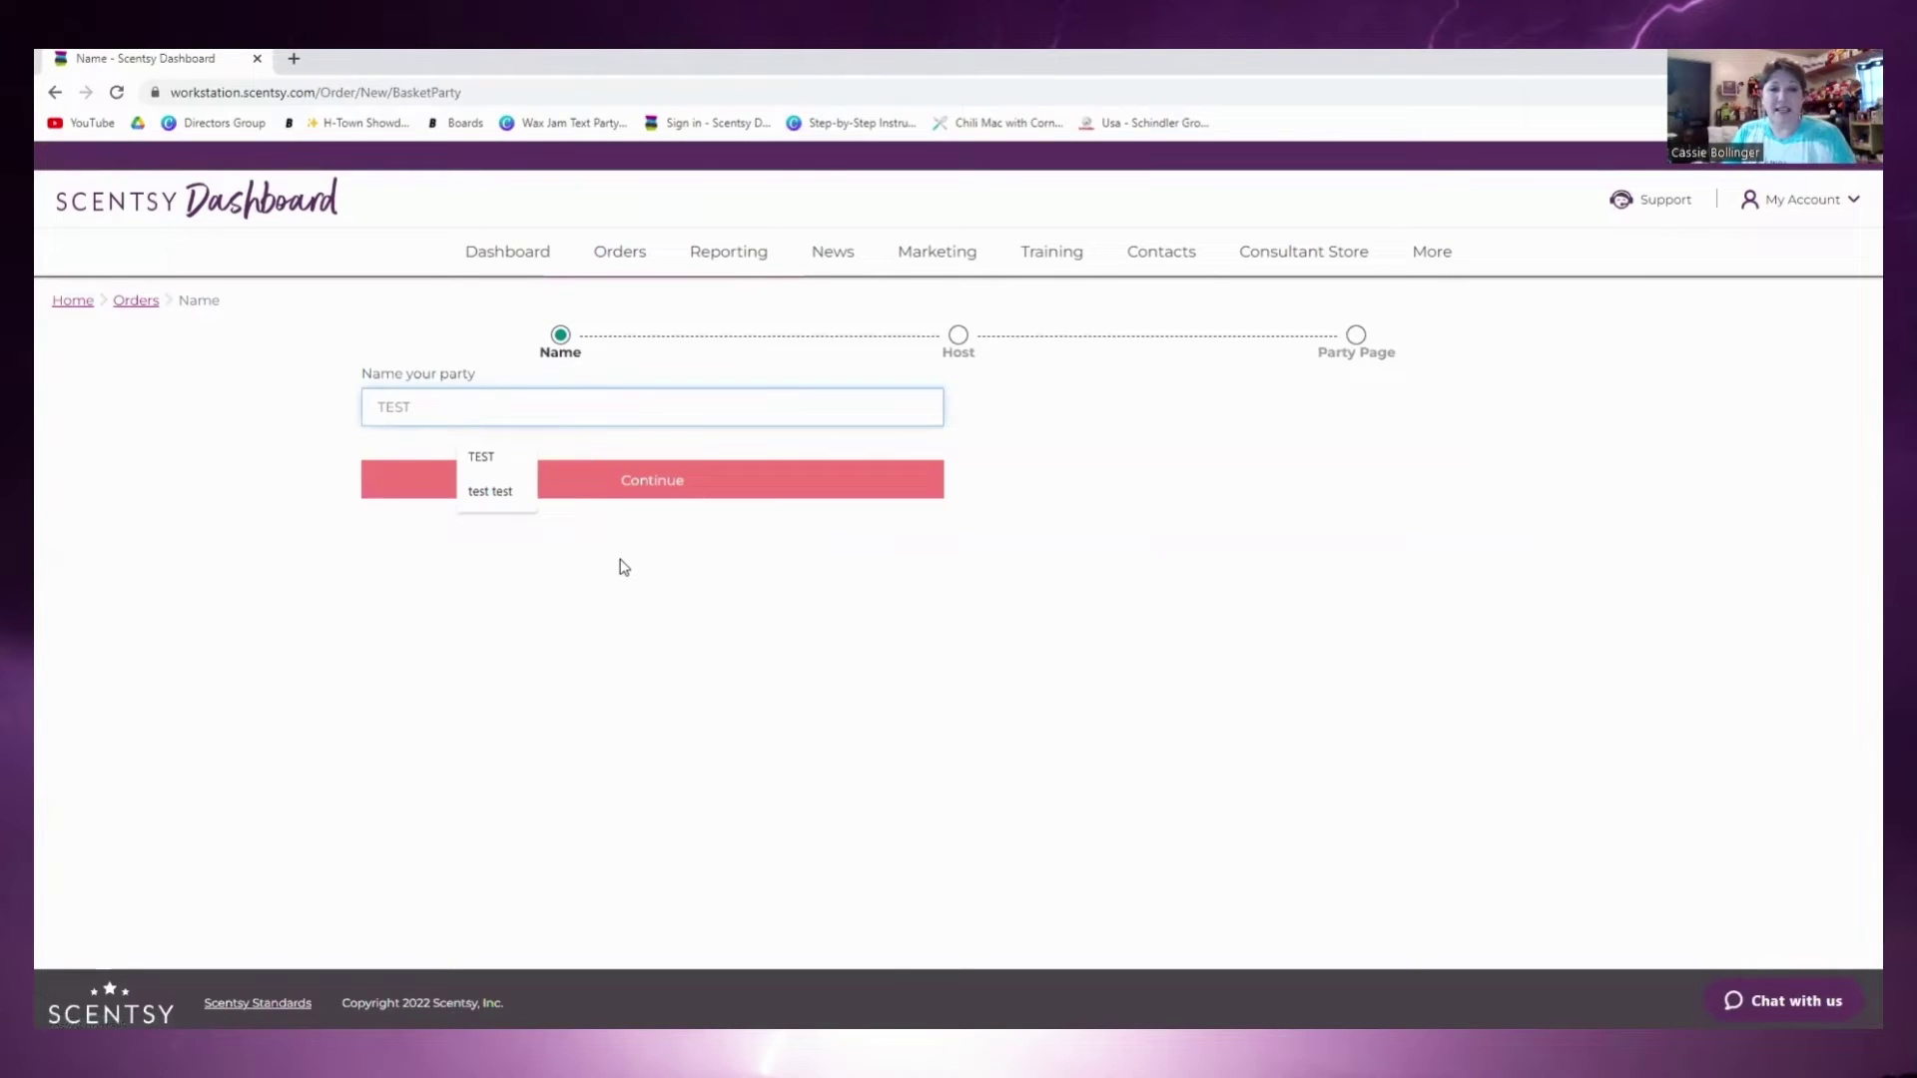
{"action": "key", "text": "Return"}
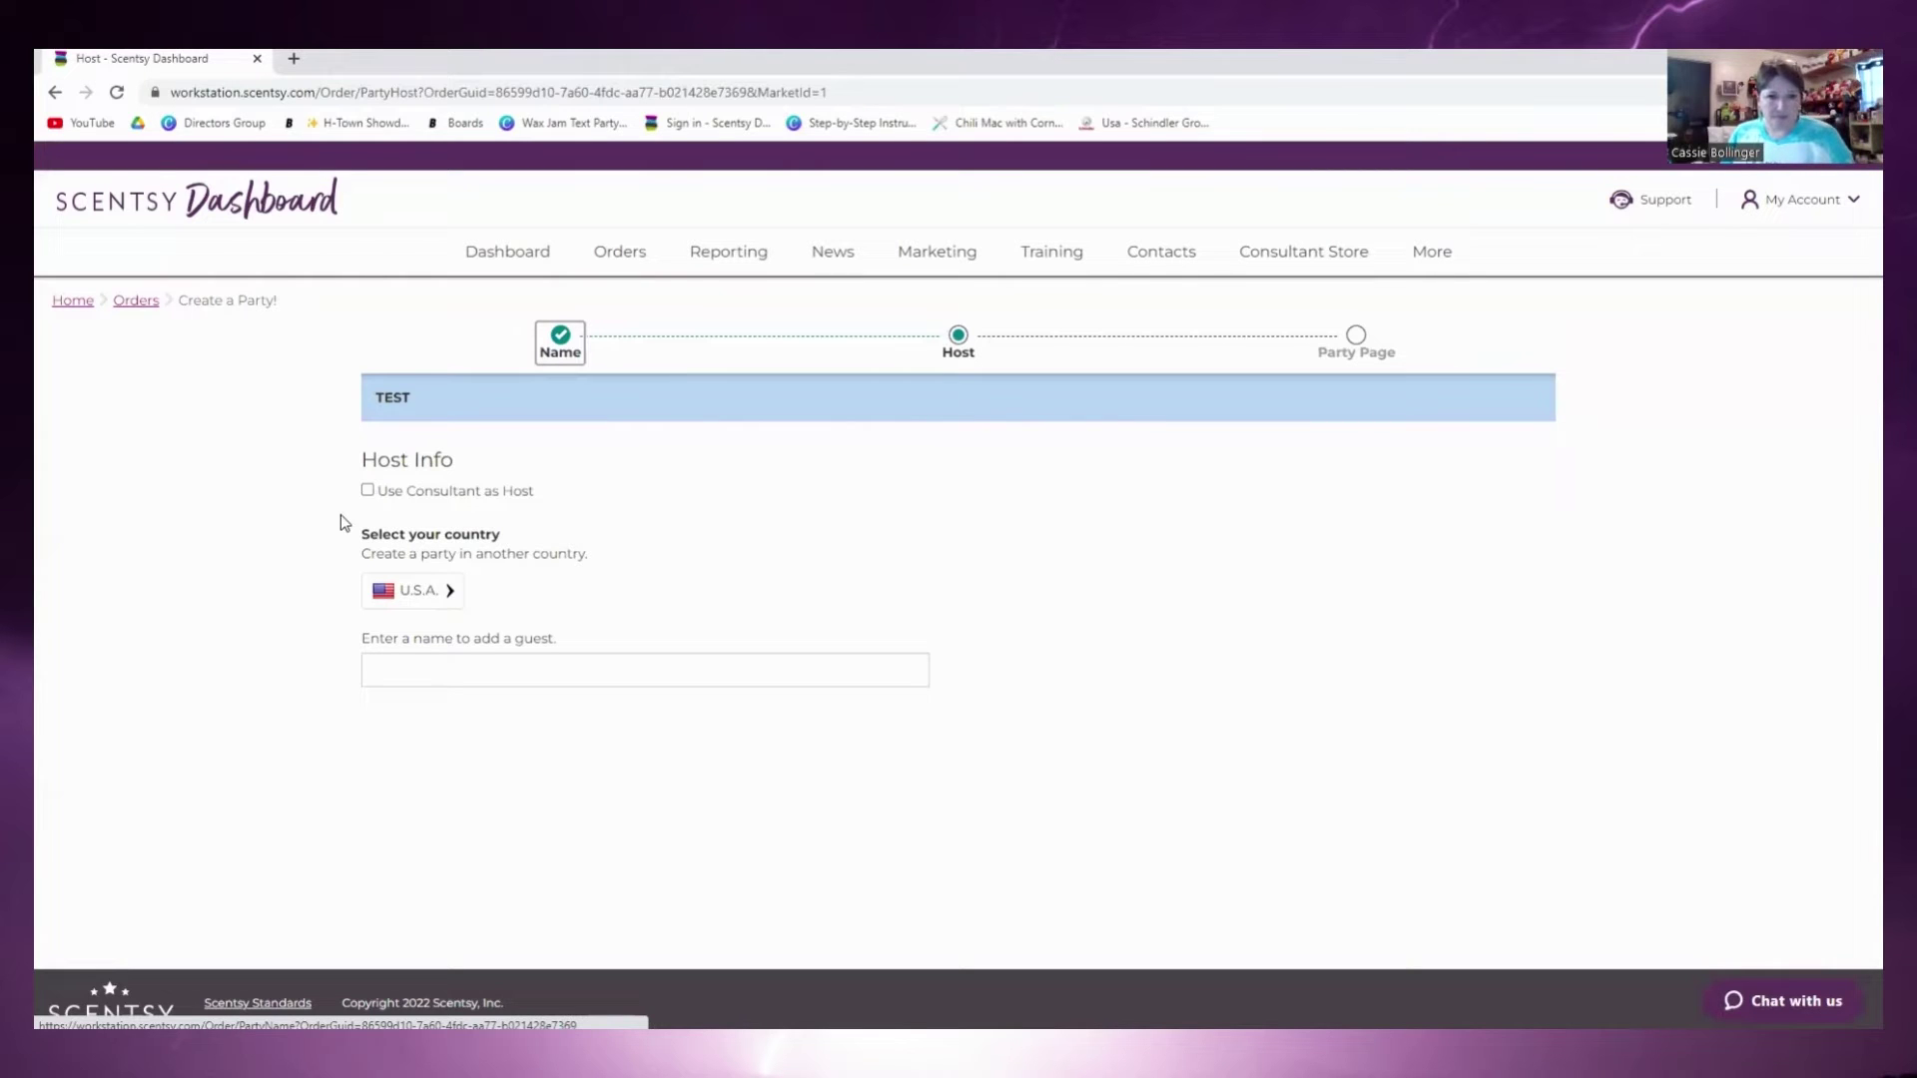
- Search for the existing test customer and select them as the party host
{"action": "key", "text": "Tab"}
{"action": "key", "text": "Tab"}
{"action": "key", "text": "Tab"}
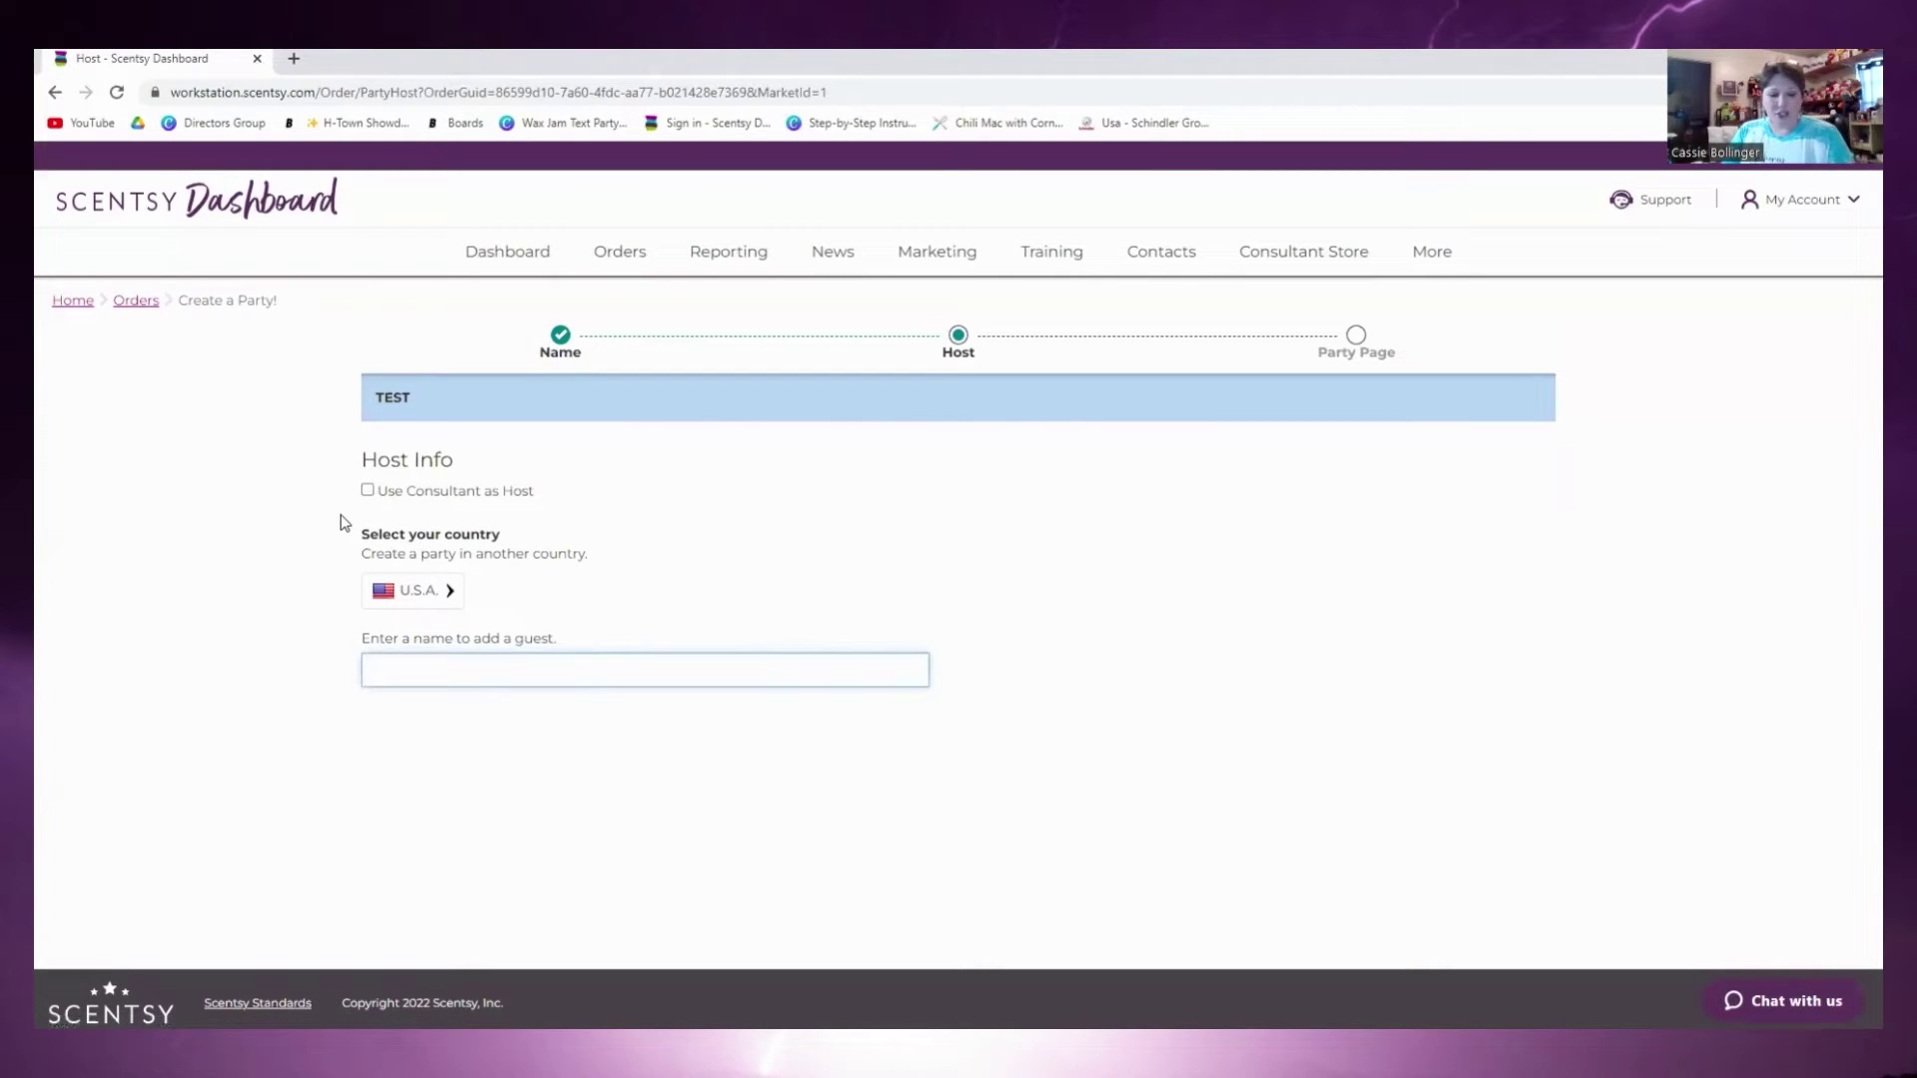
{"action": "type", "text": "TEST"}
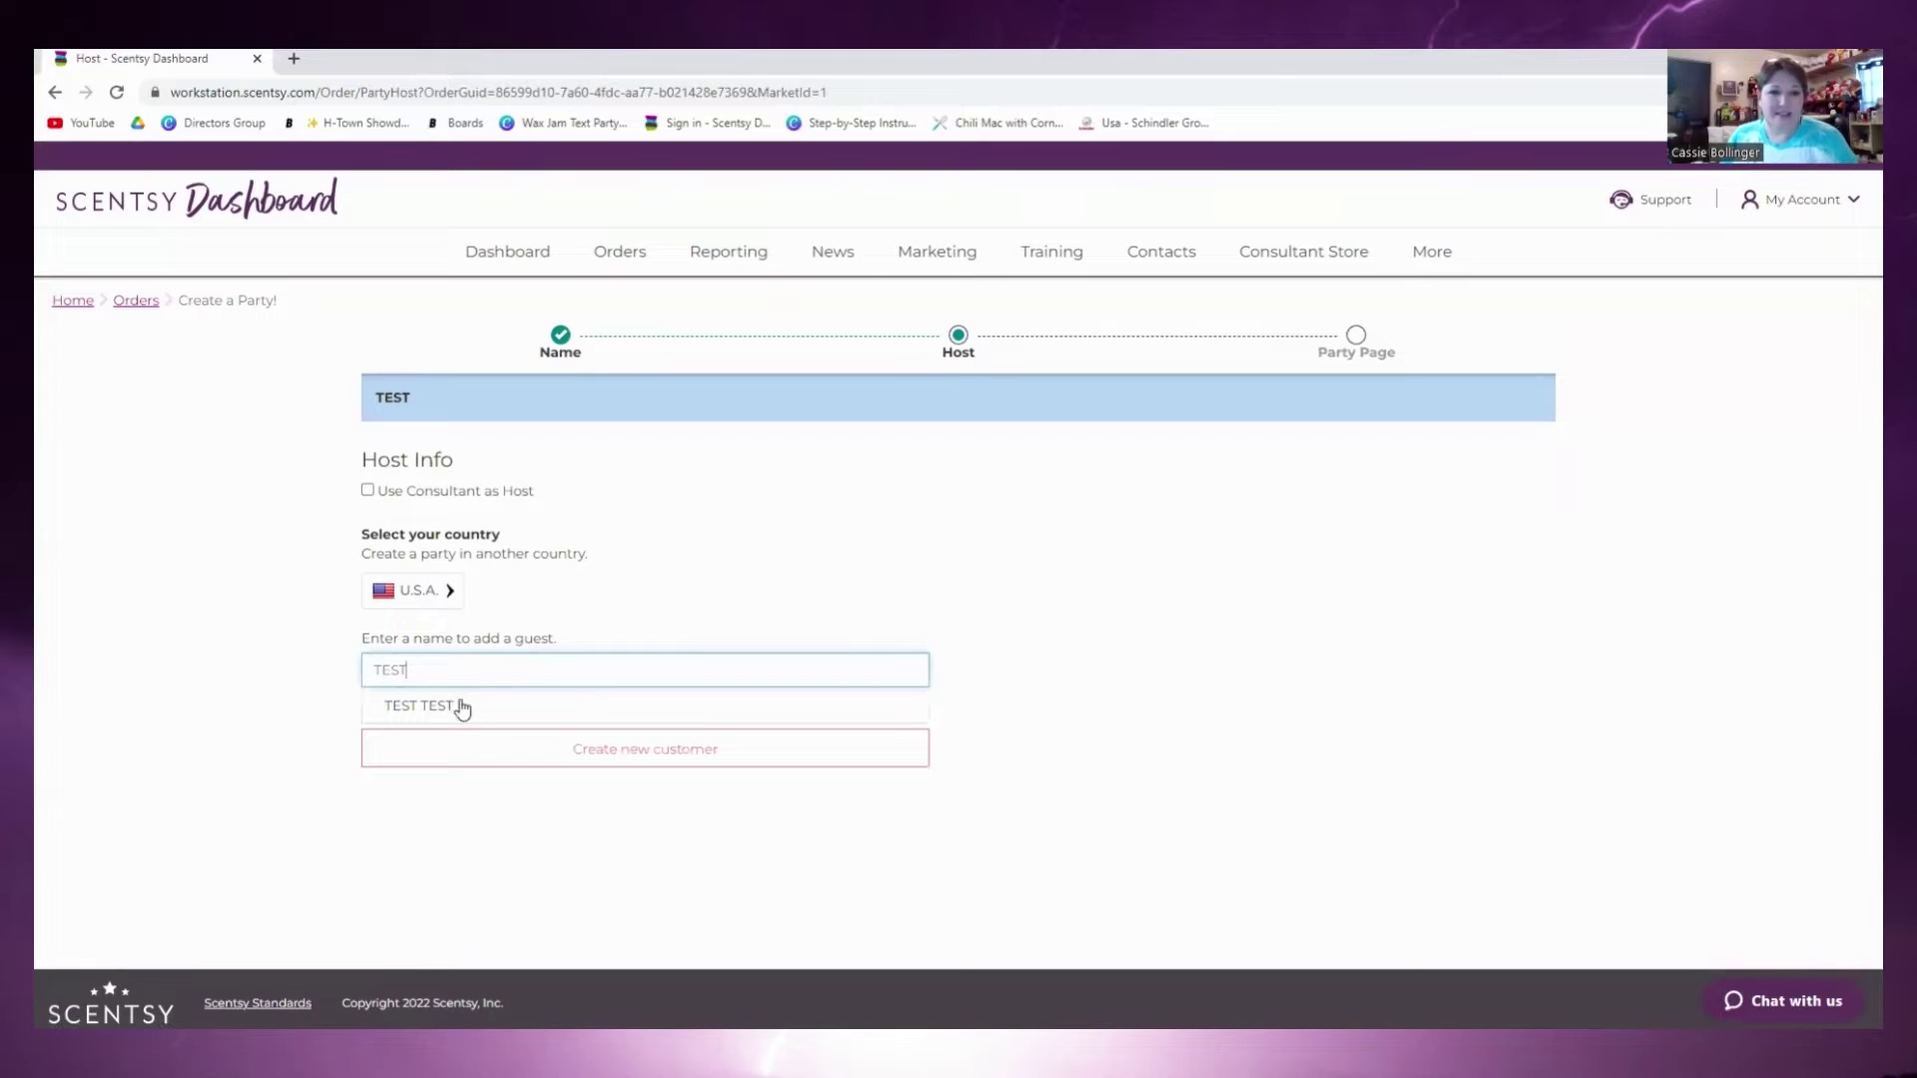
{"action": "left_click", "coordinate": [461, 708]}
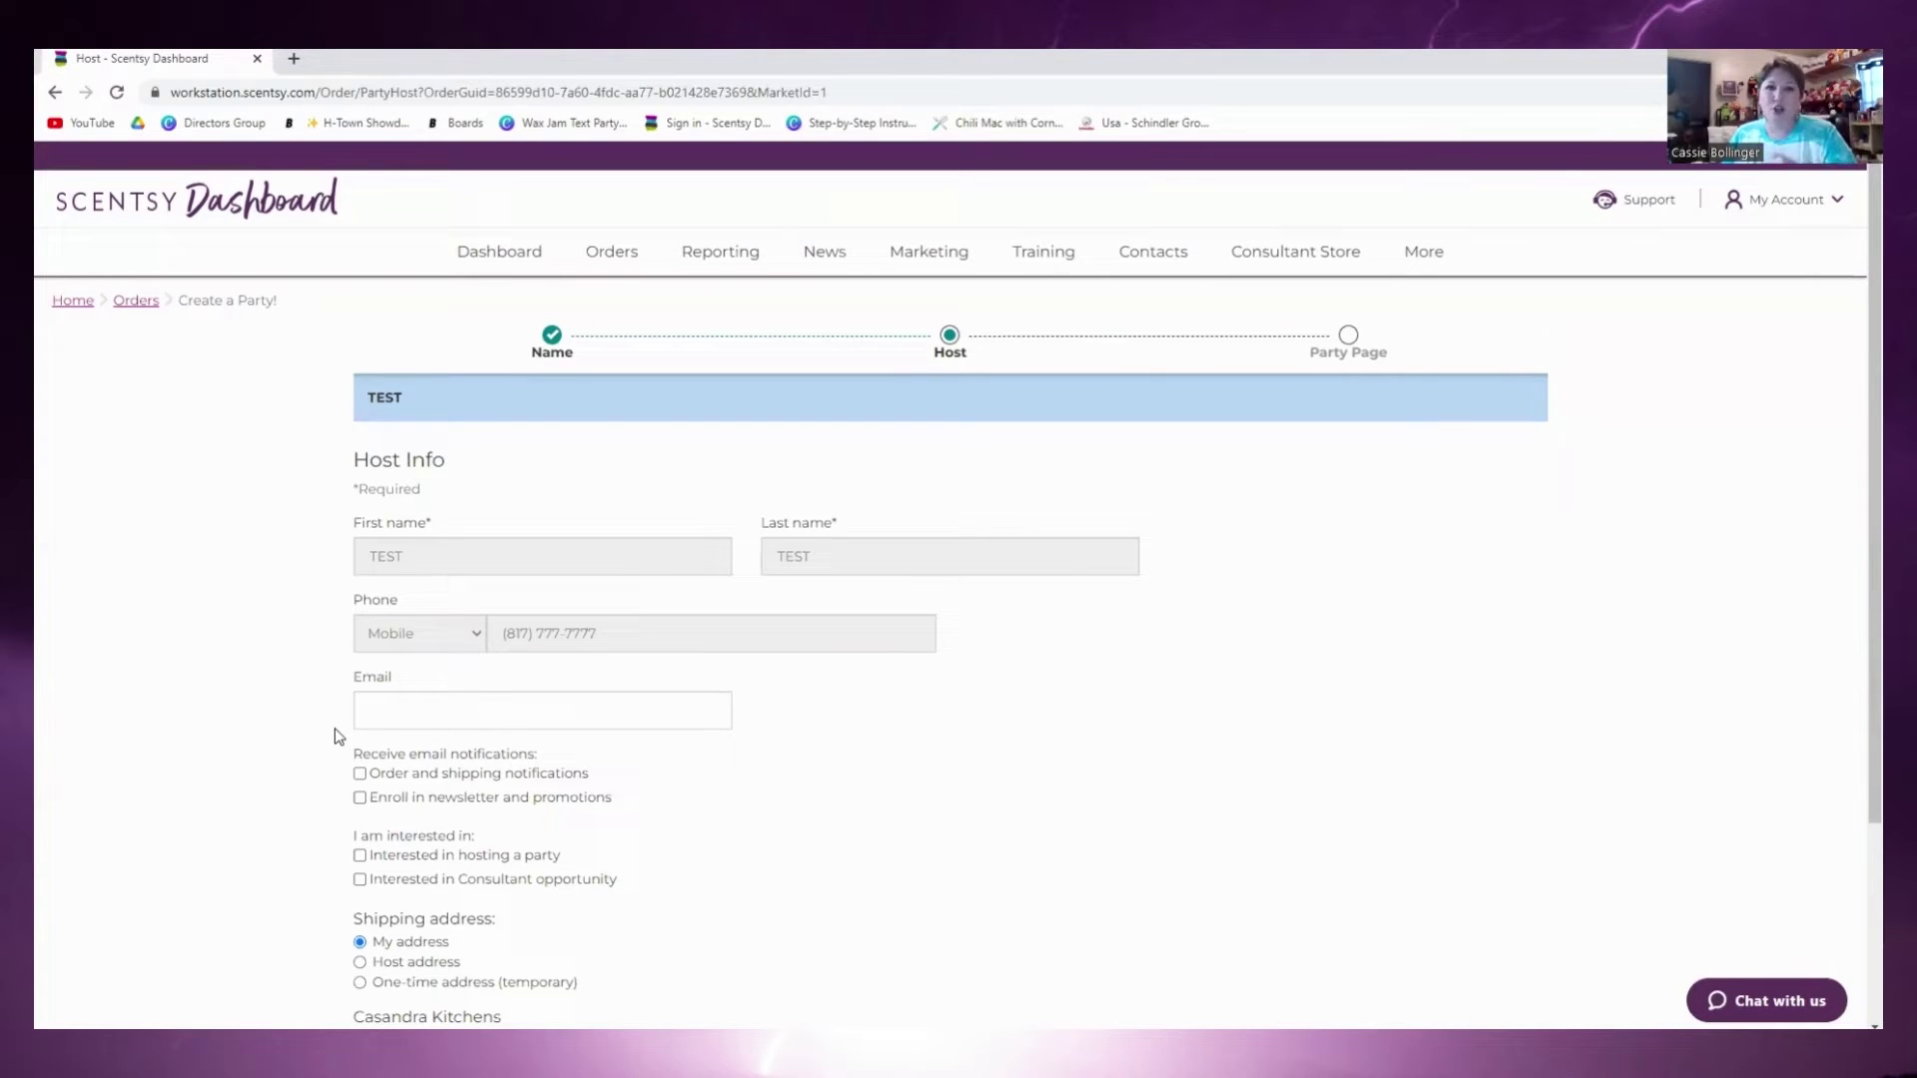
- Attempt to save the host details, hit the email-required error, and select the Email field
{"action": "scroll", "coordinate": [334, 736], "scroll_direction": "down", "scroll_amount": 2}
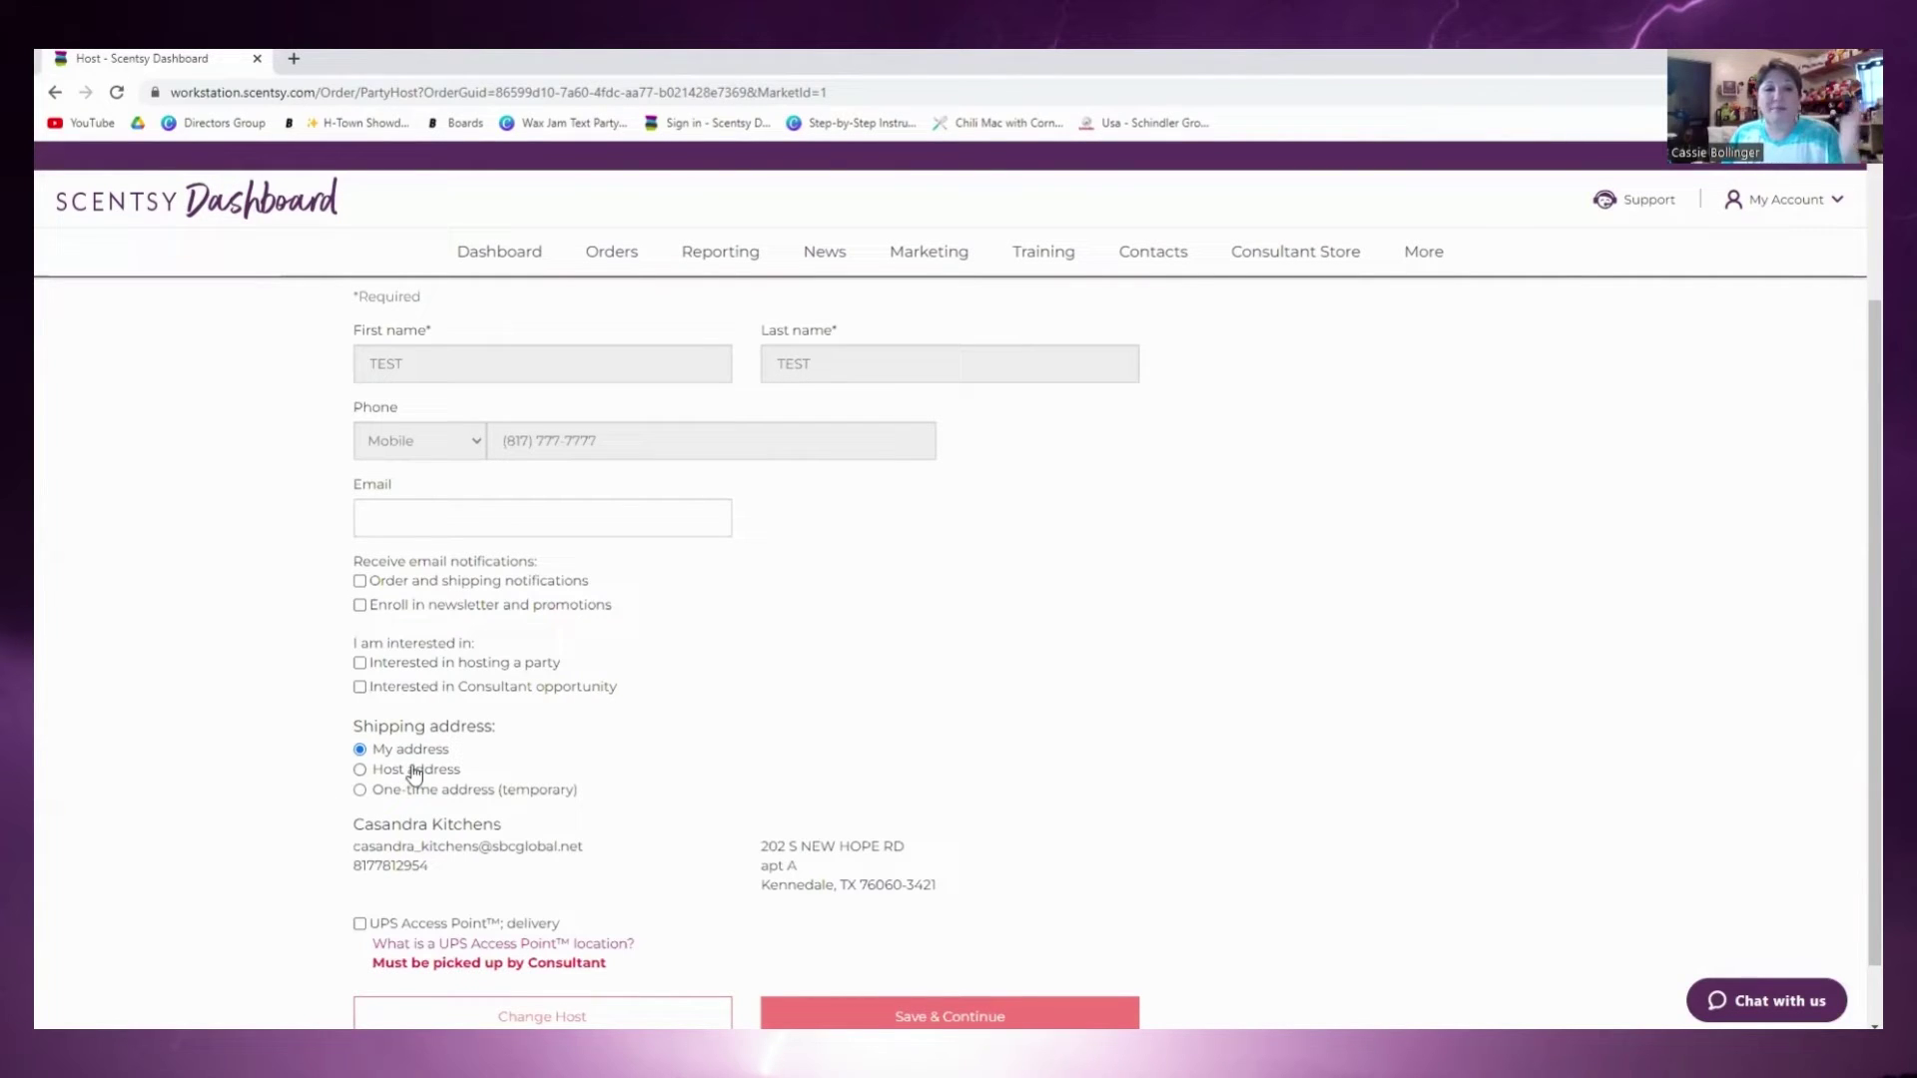
{"action": "left_click", "coordinate": [878, 1013]}
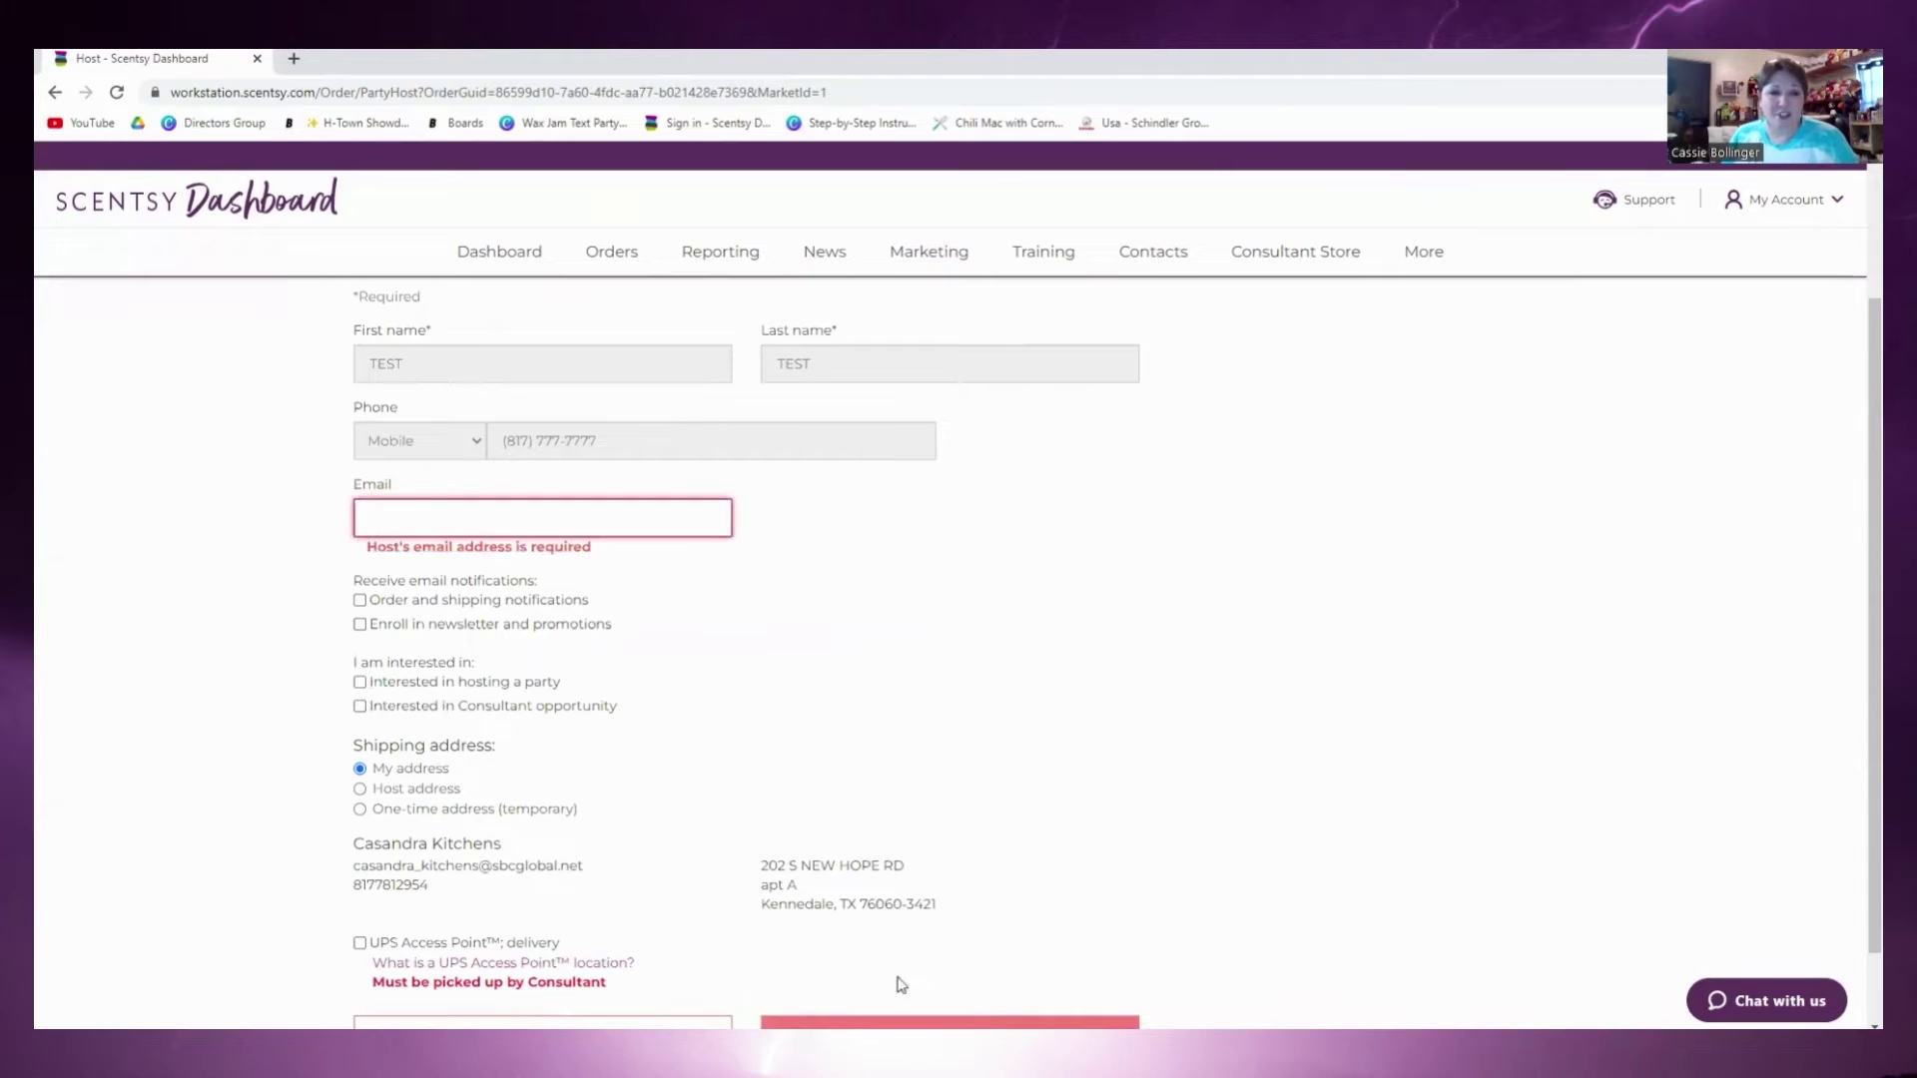
{"action": "left_click", "coordinate": [423, 510]}
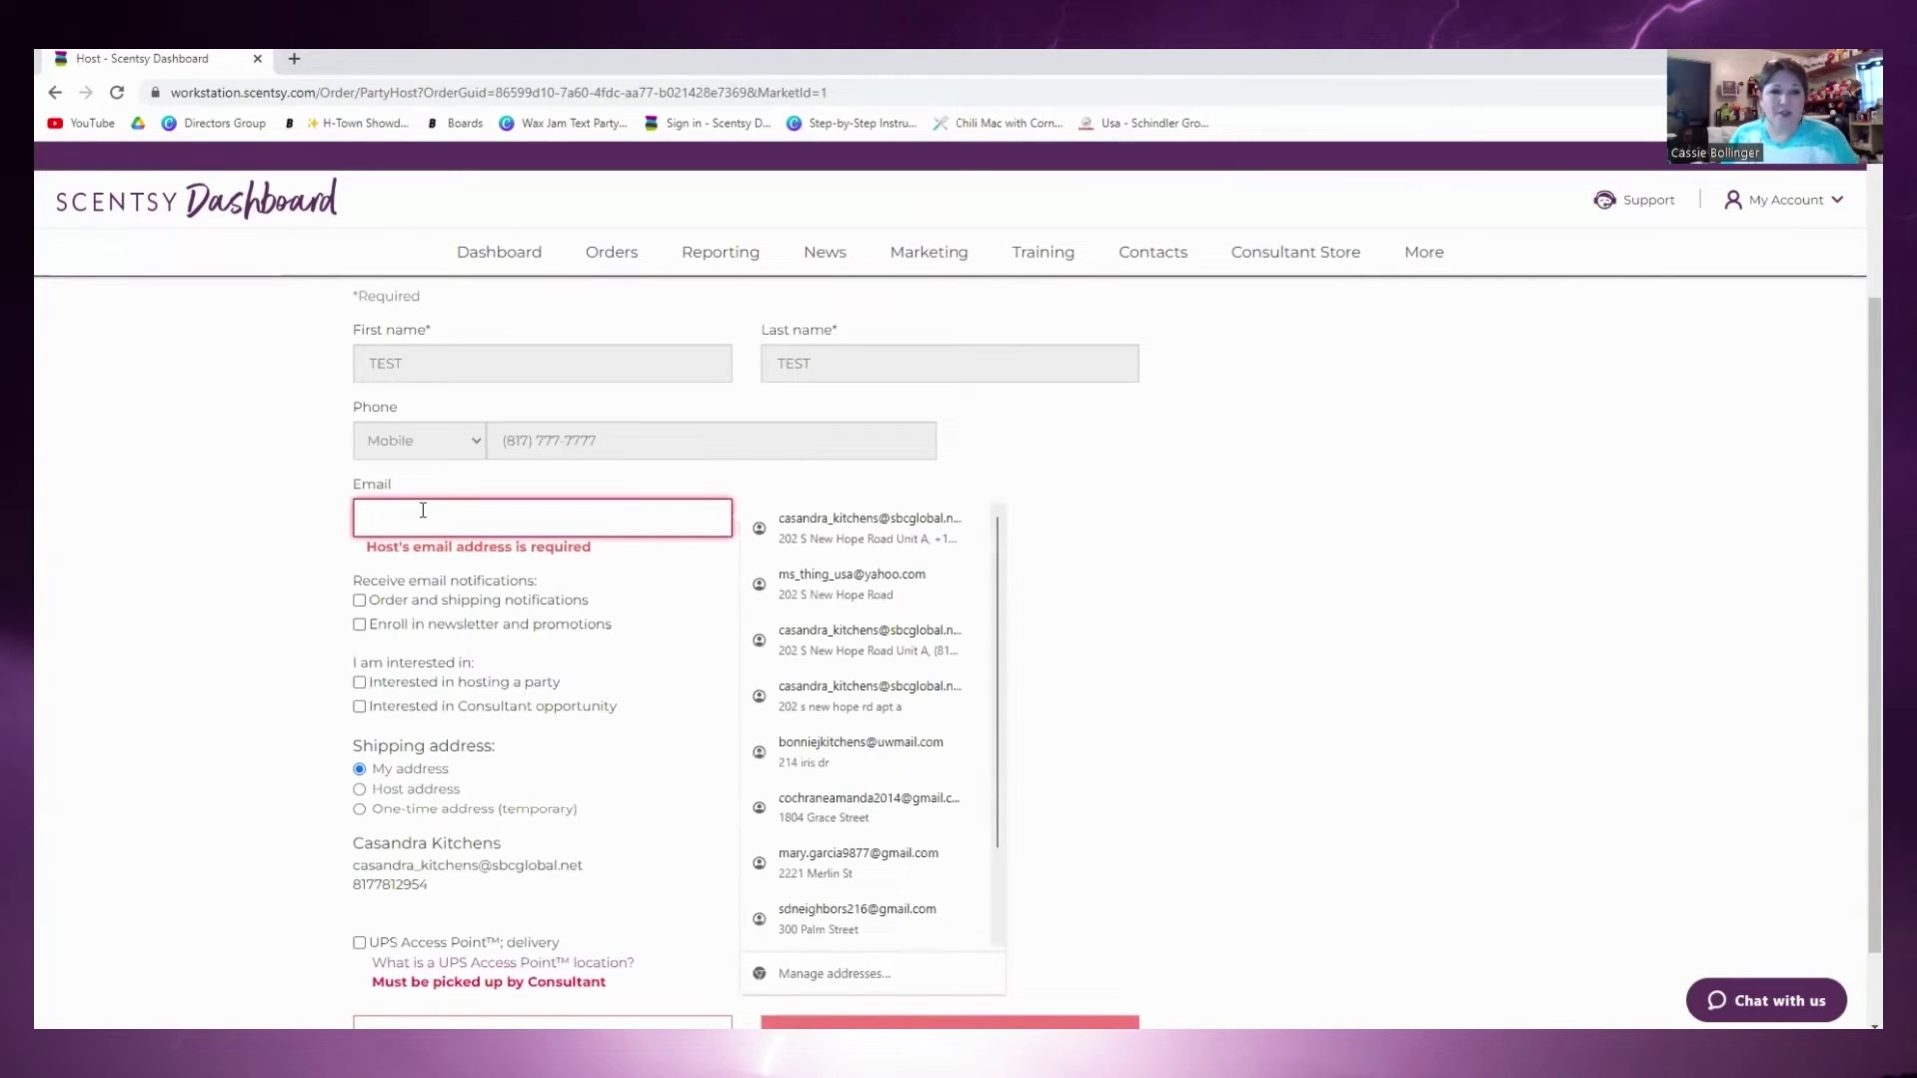
{"action": "left_click", "coordinate": [320, 558]}
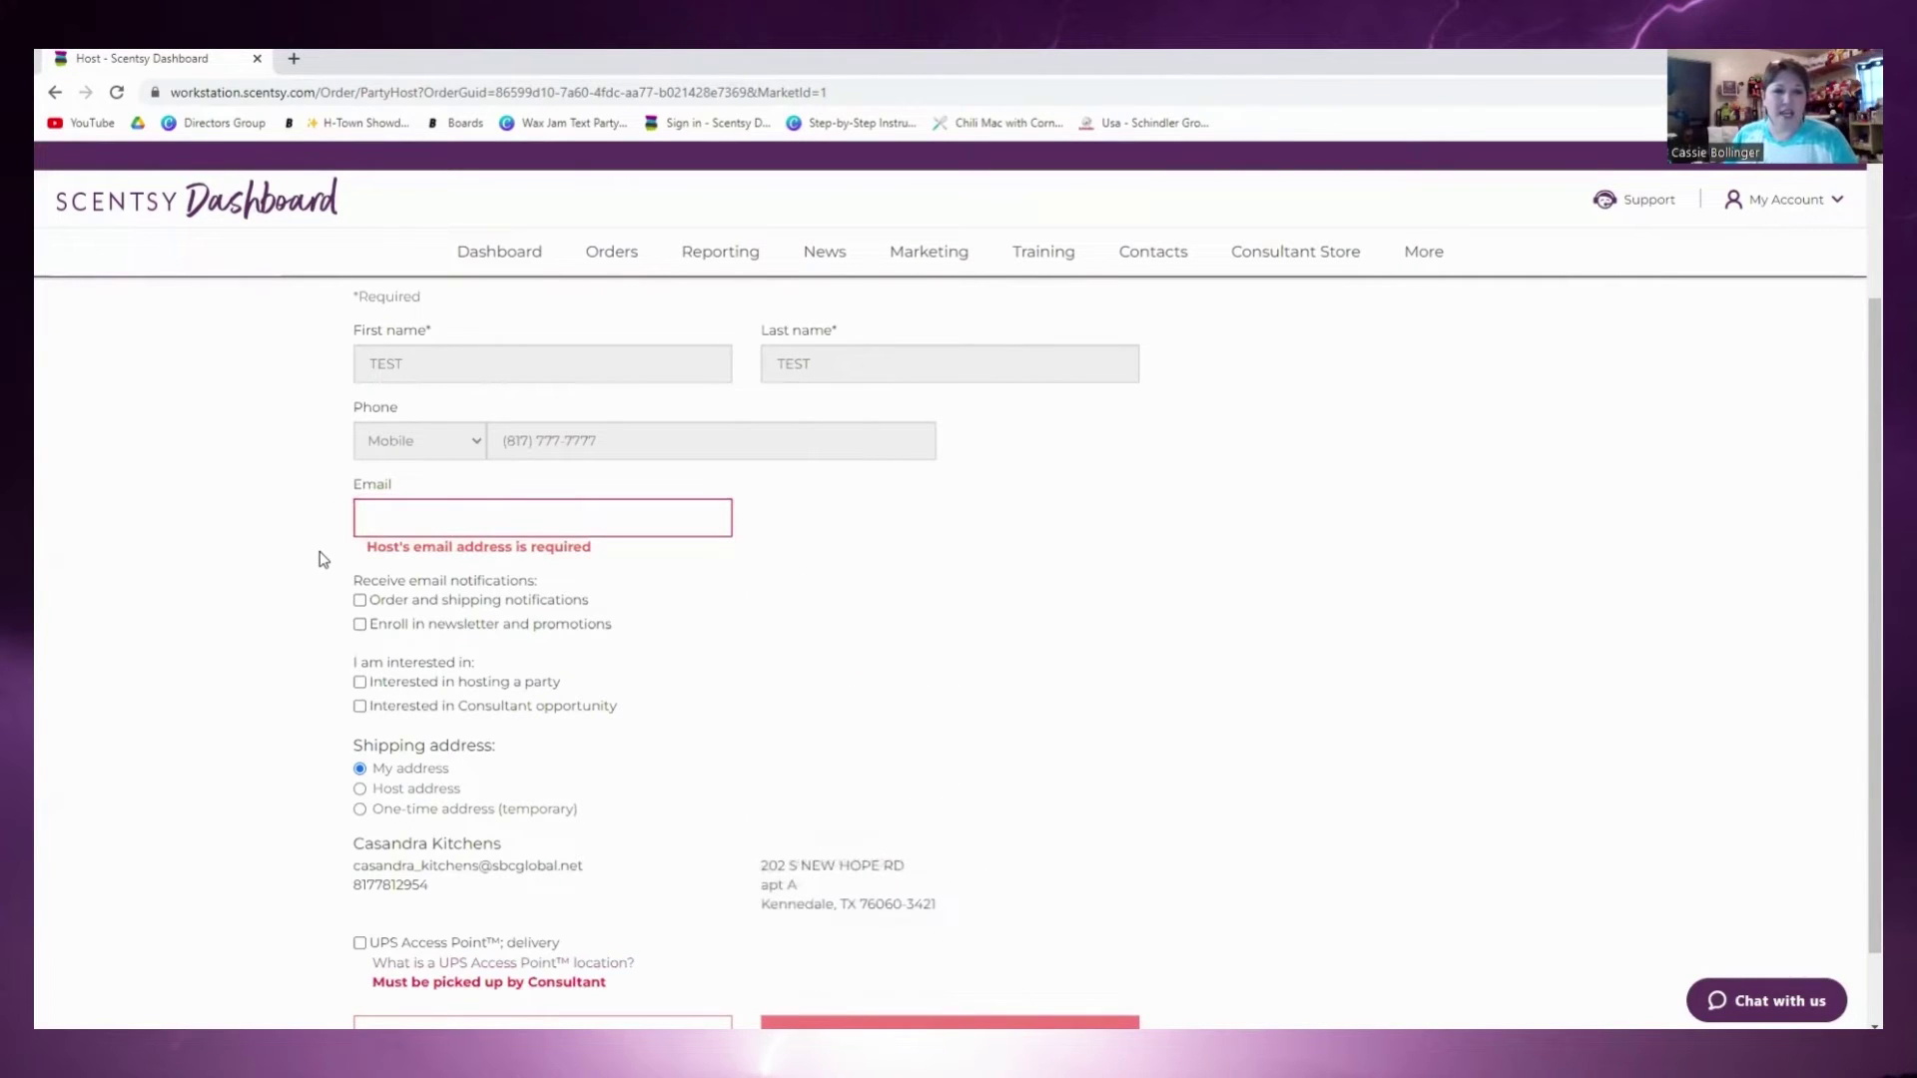
- Enter the host's email address and save the host, reaching the Party Page step
{"action": "scroll", "coordinate": [300, 462], "scroll_direction": "up", "scroll_amount": 1}
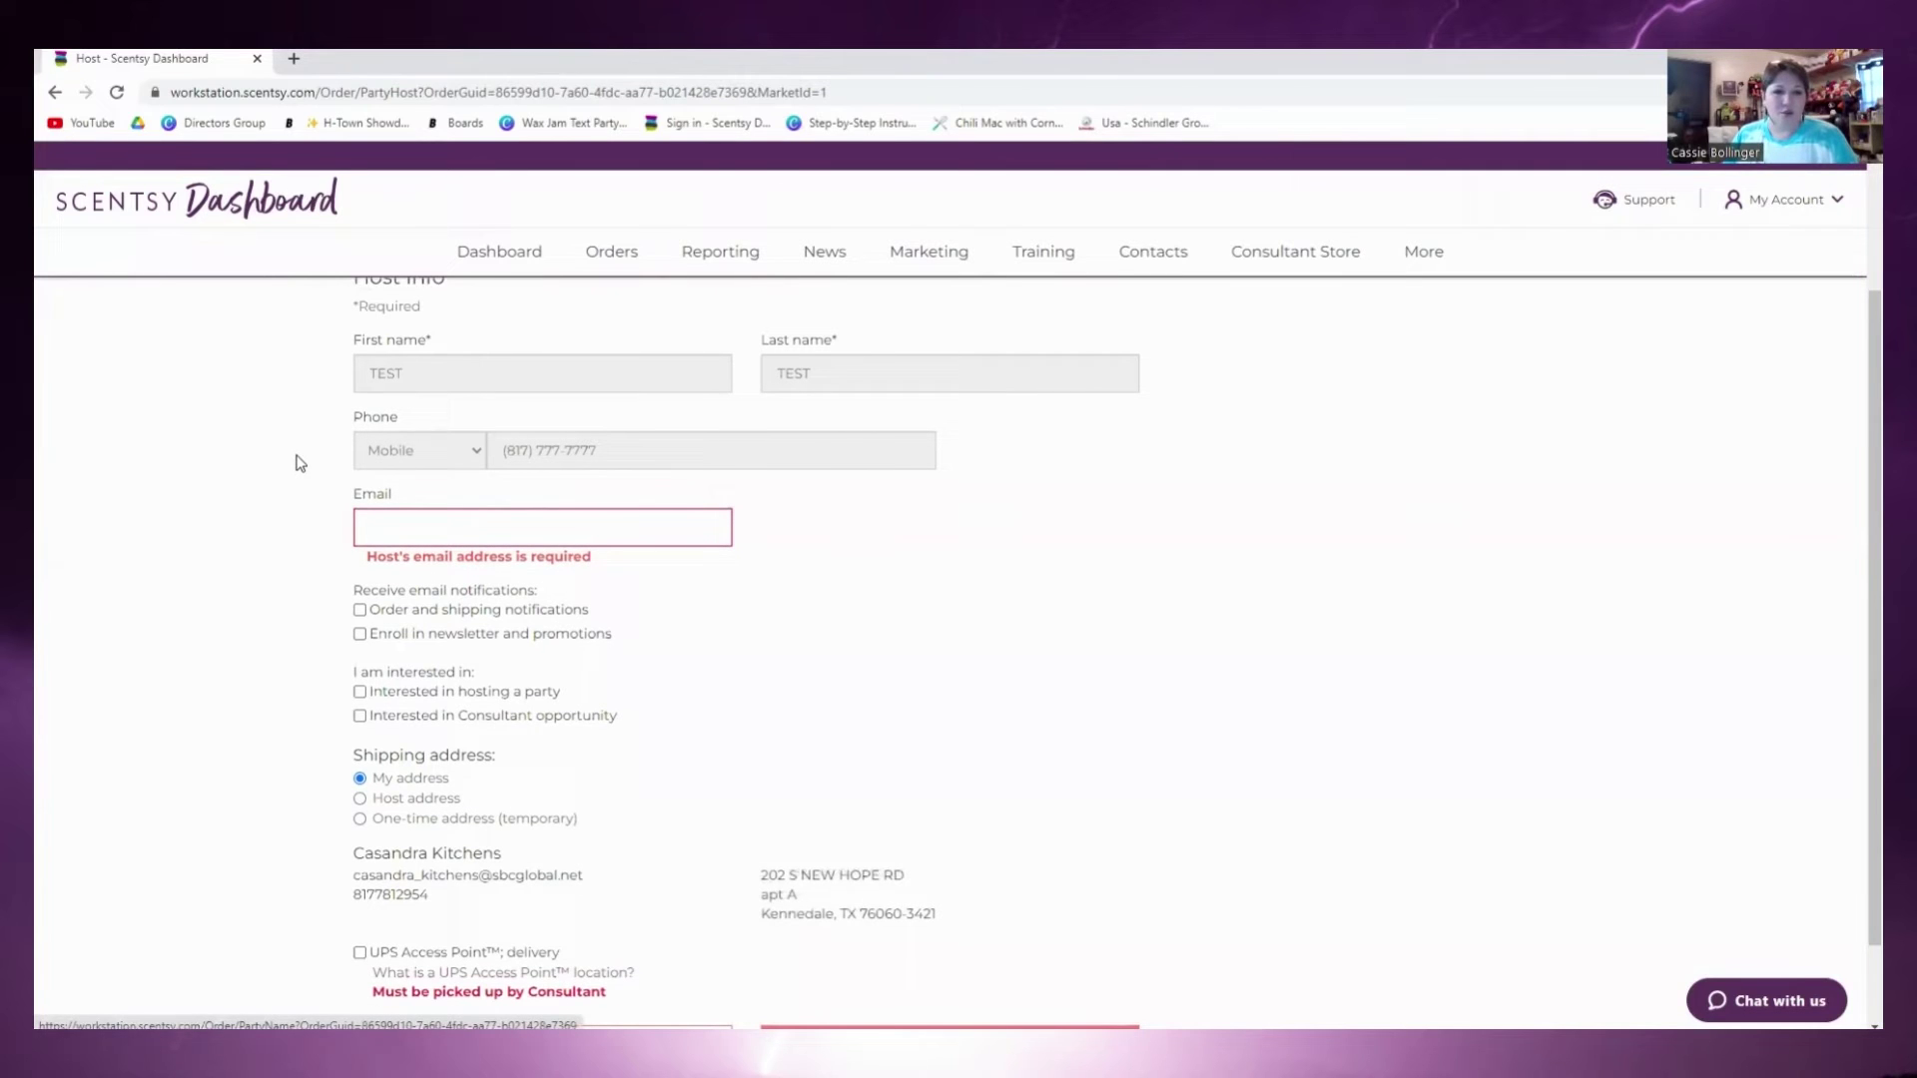
{"action": "key", "text": "Tab"}
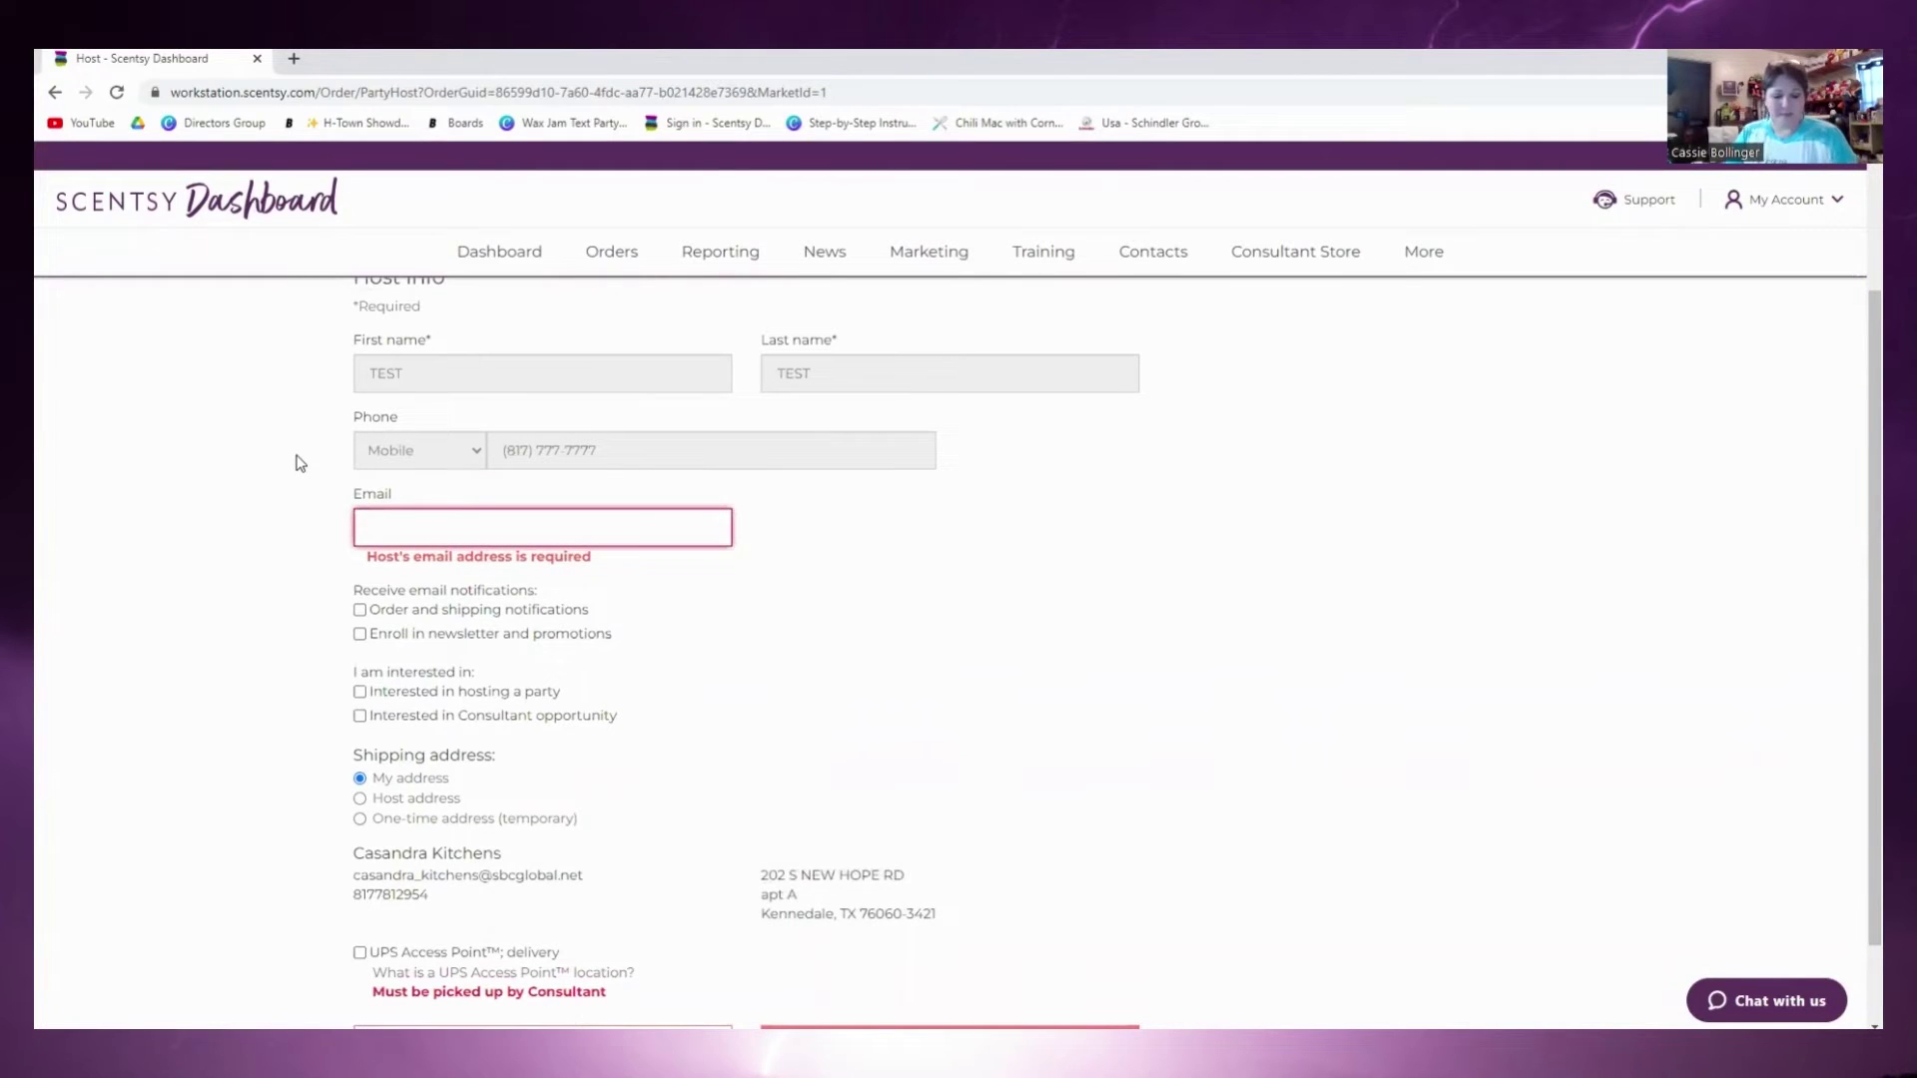
{"action": "type", "text": "TEST@"}
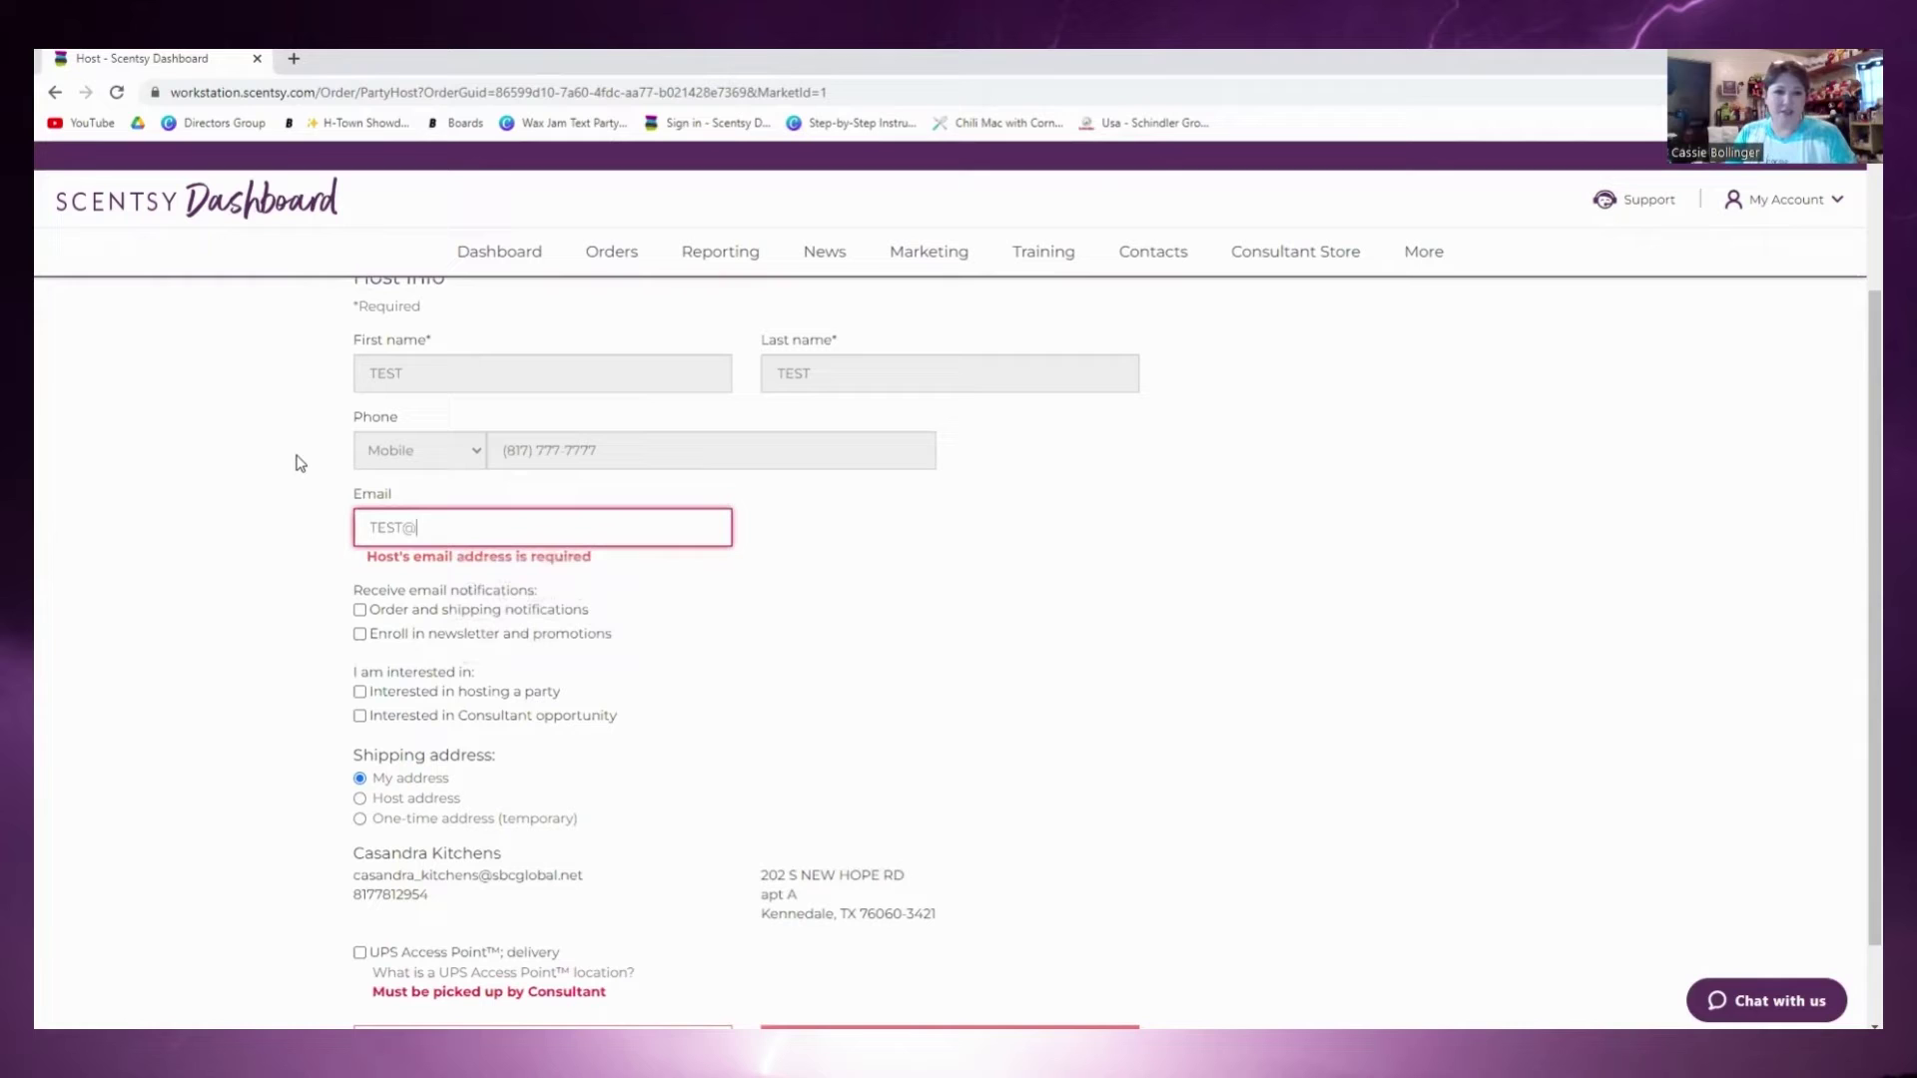
{"action": "type", "text": "GMAIL.COM"}
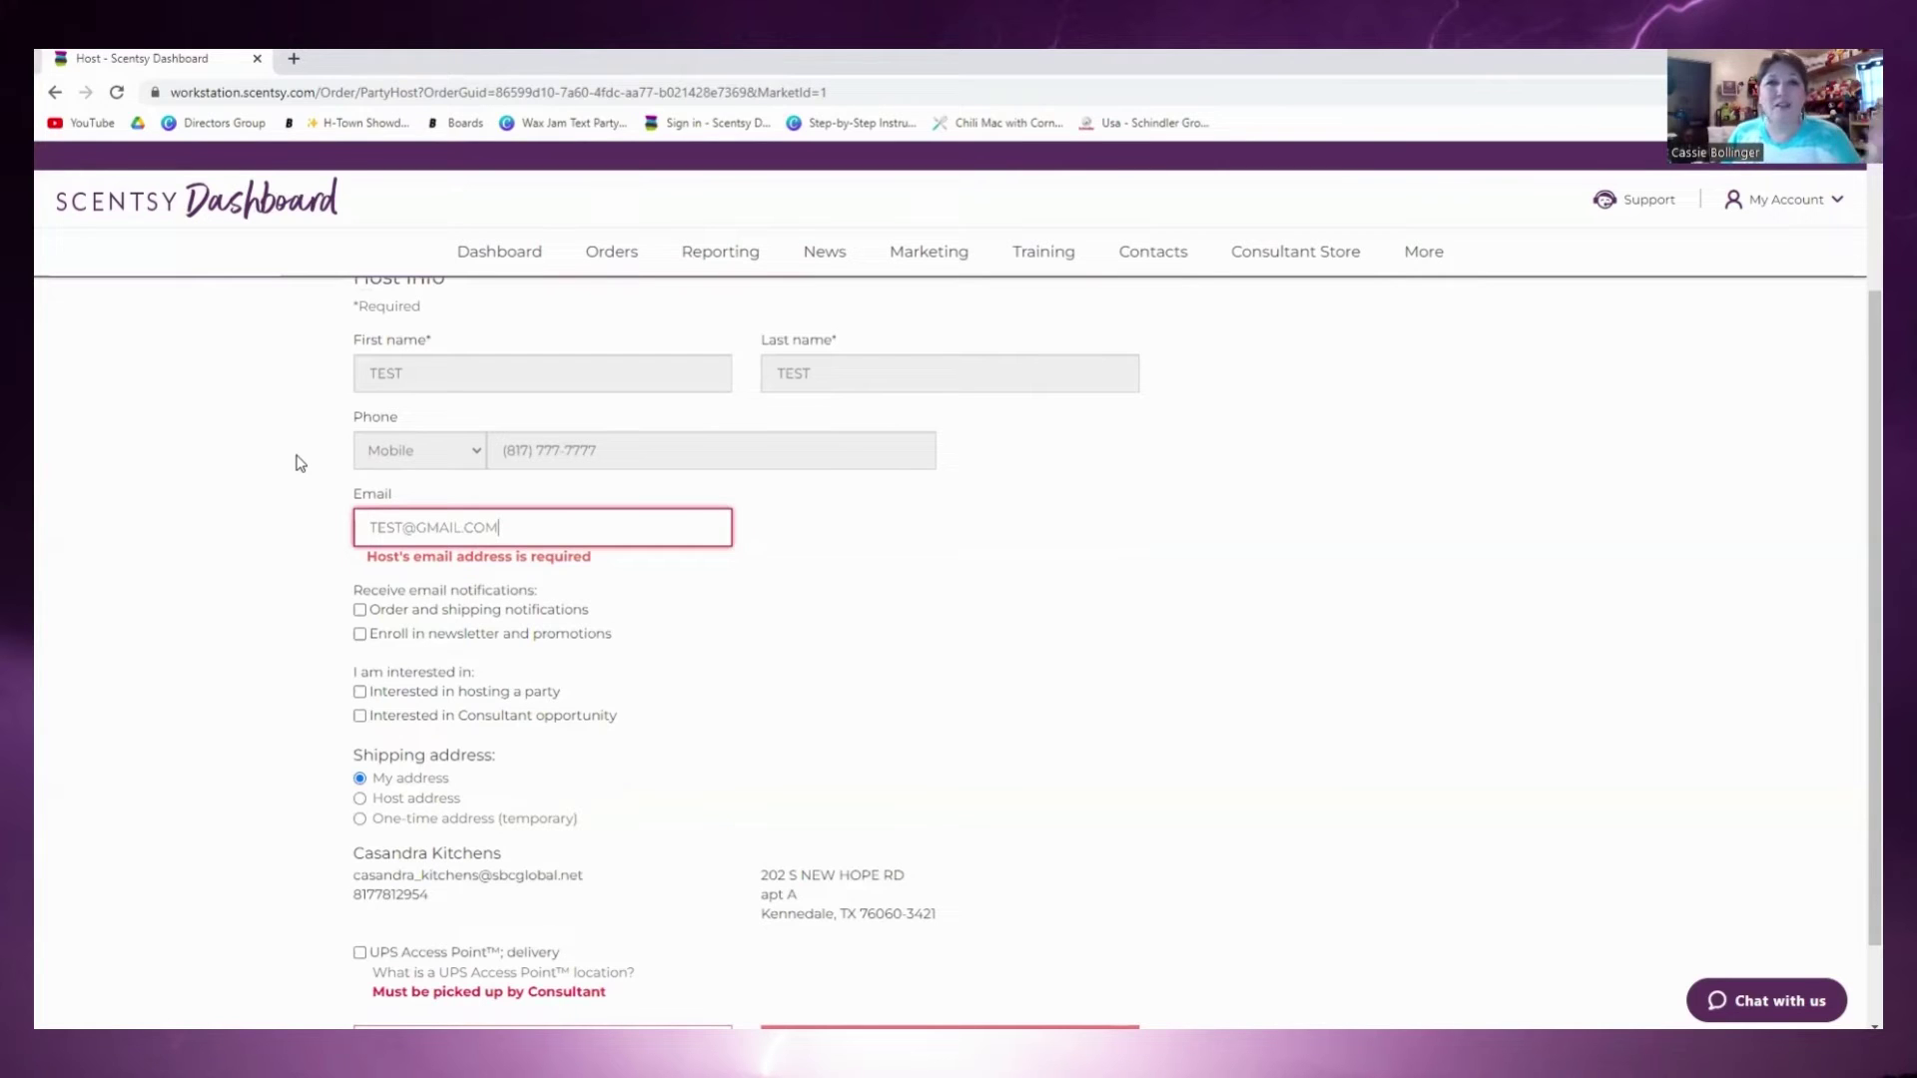
{"action": "scroll", "coordinate": [321, 496], "scroll_direction": "down", "scroll_amount": 1}
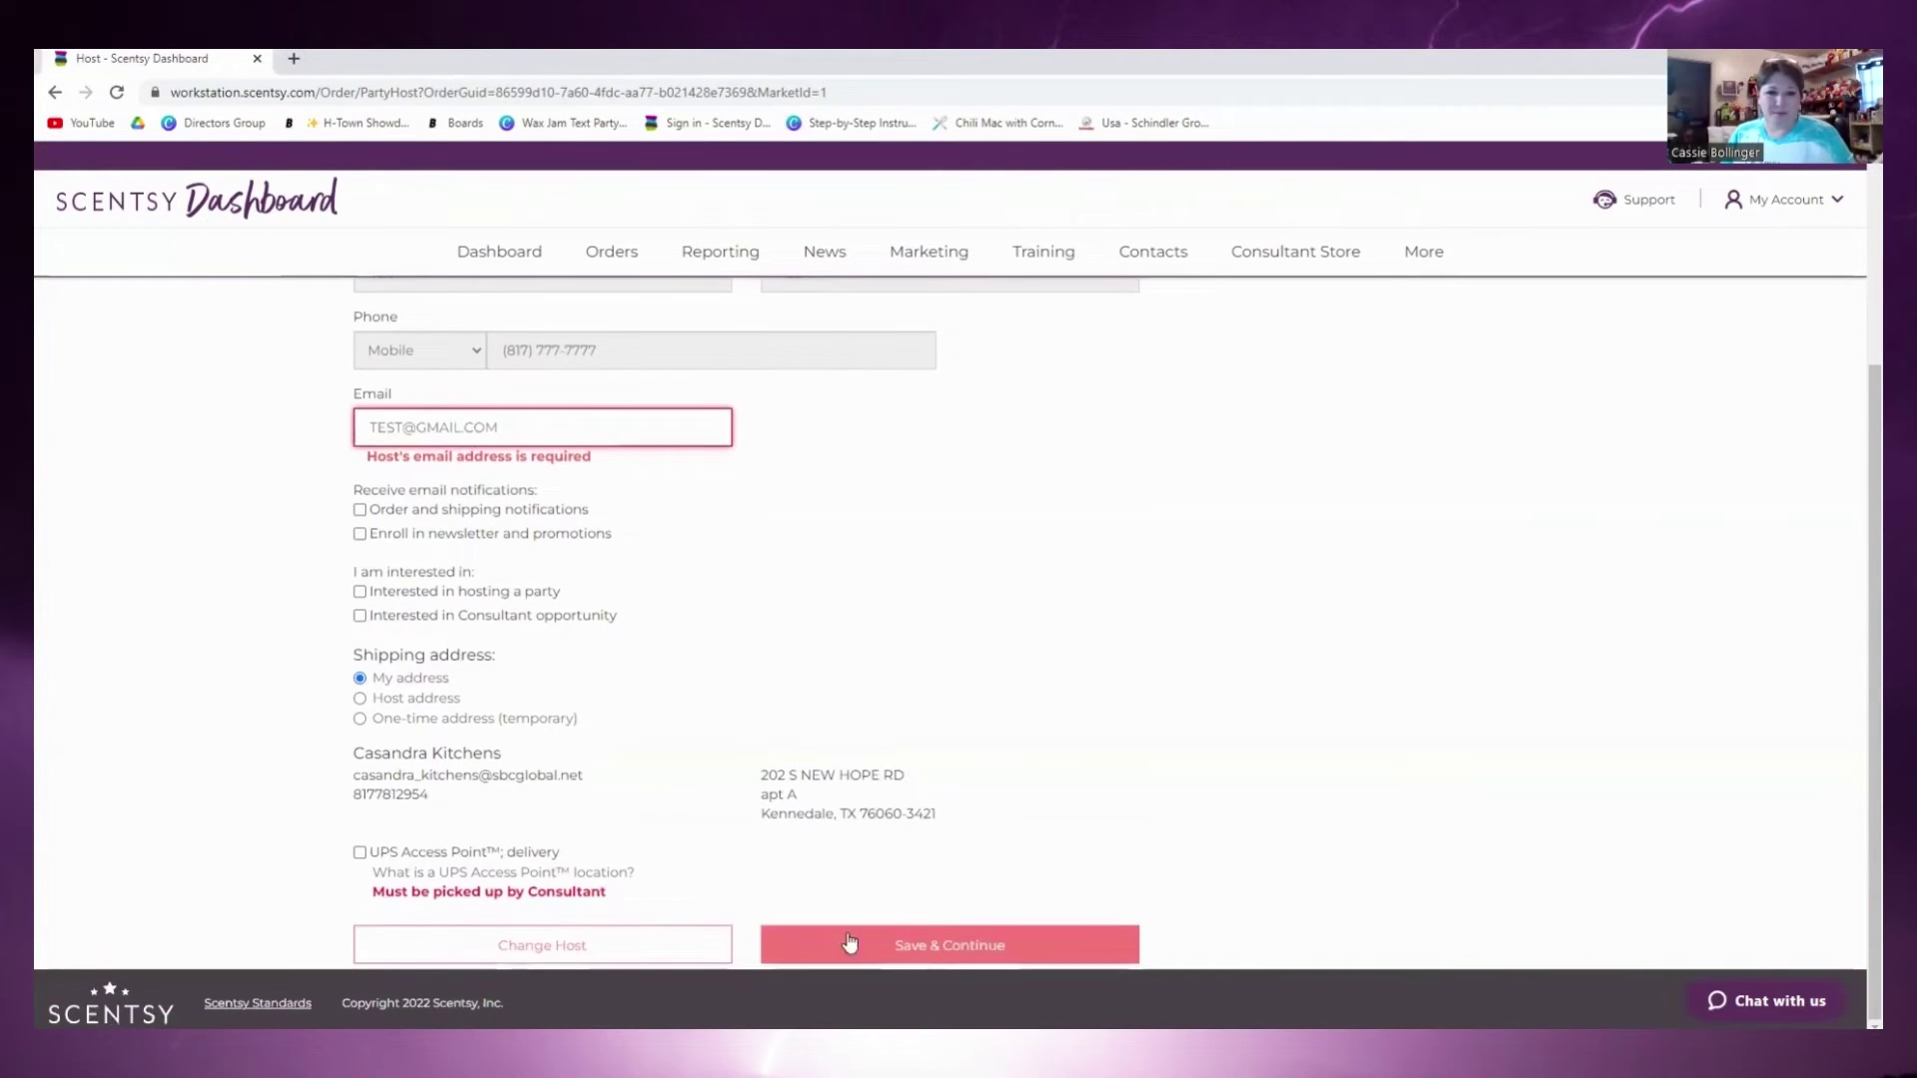
{"action": "left_click", "coordinate": [953, 946]}
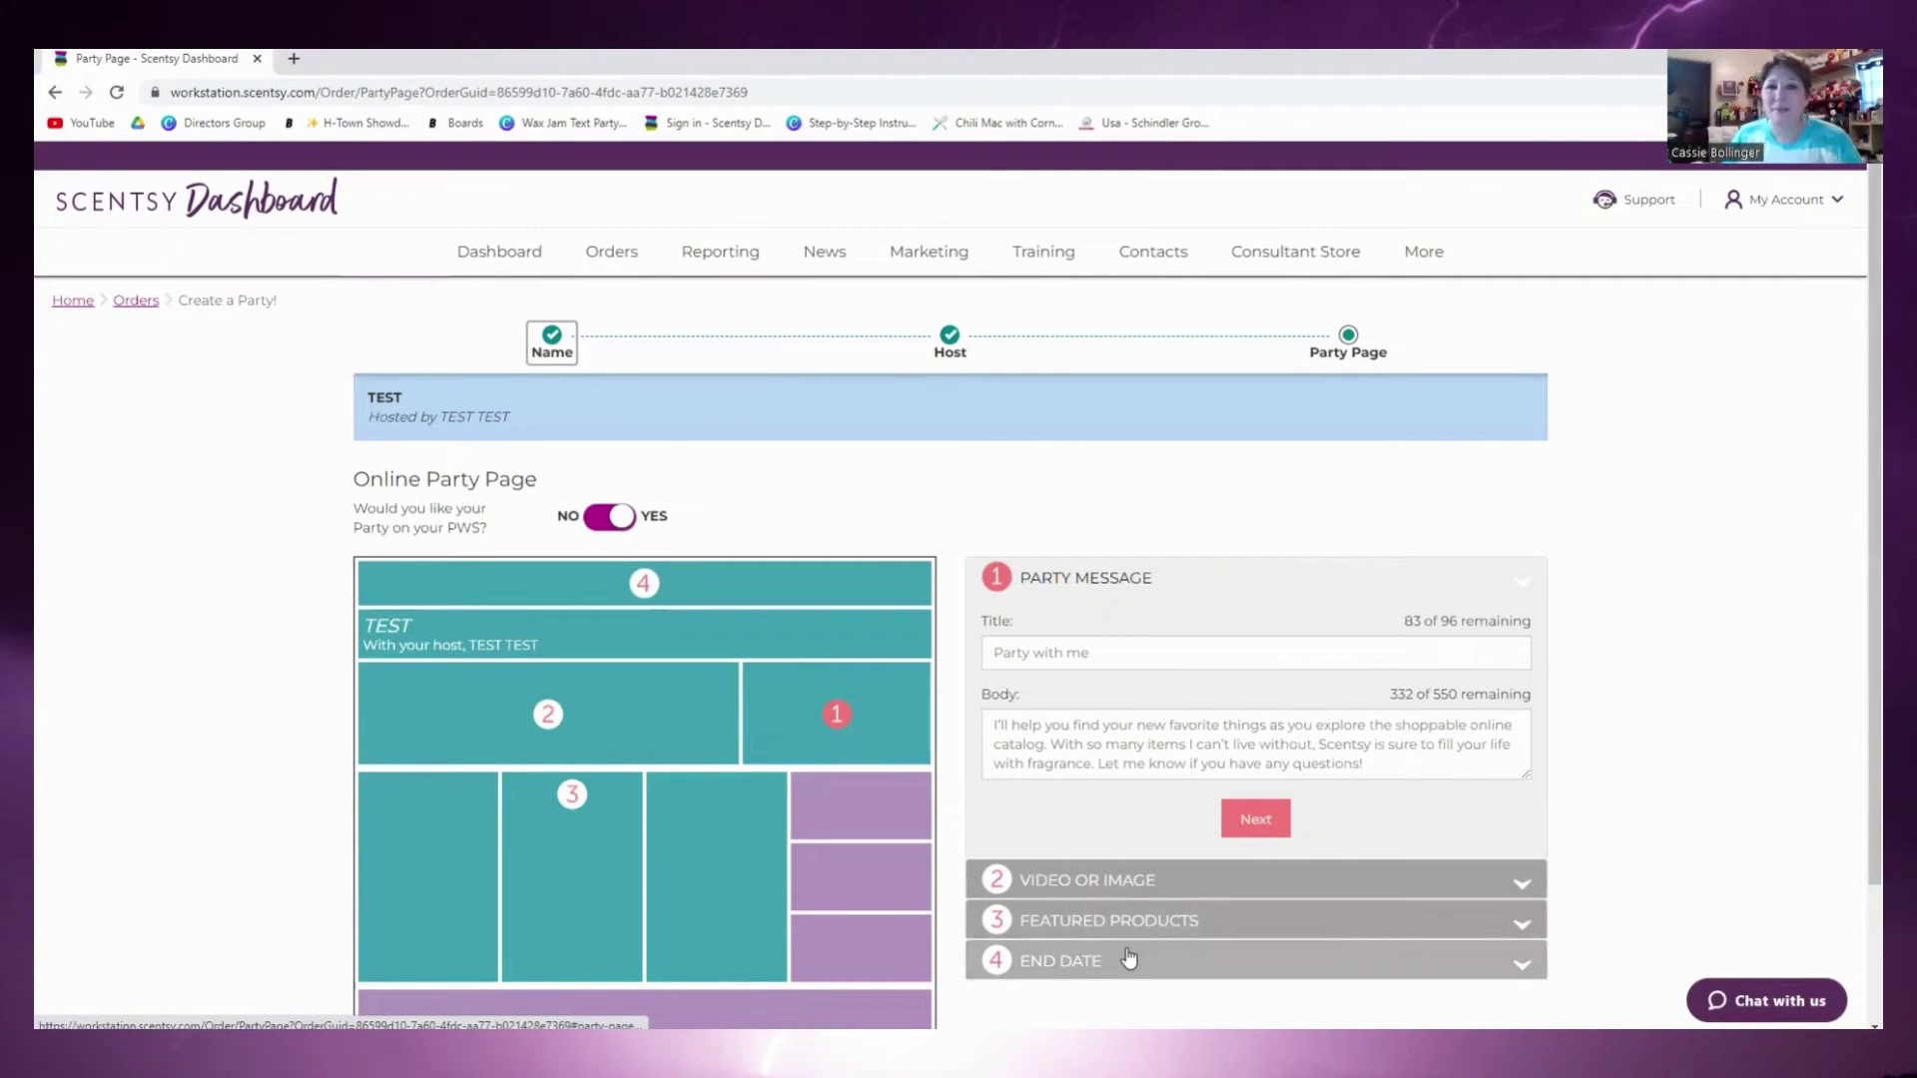
- Keep the default end date on the Online Party Page and publish it
{"action": "scroll", "coordinate": [1128, 959], "scroll_direction": "down", "scroll_amount": 3}
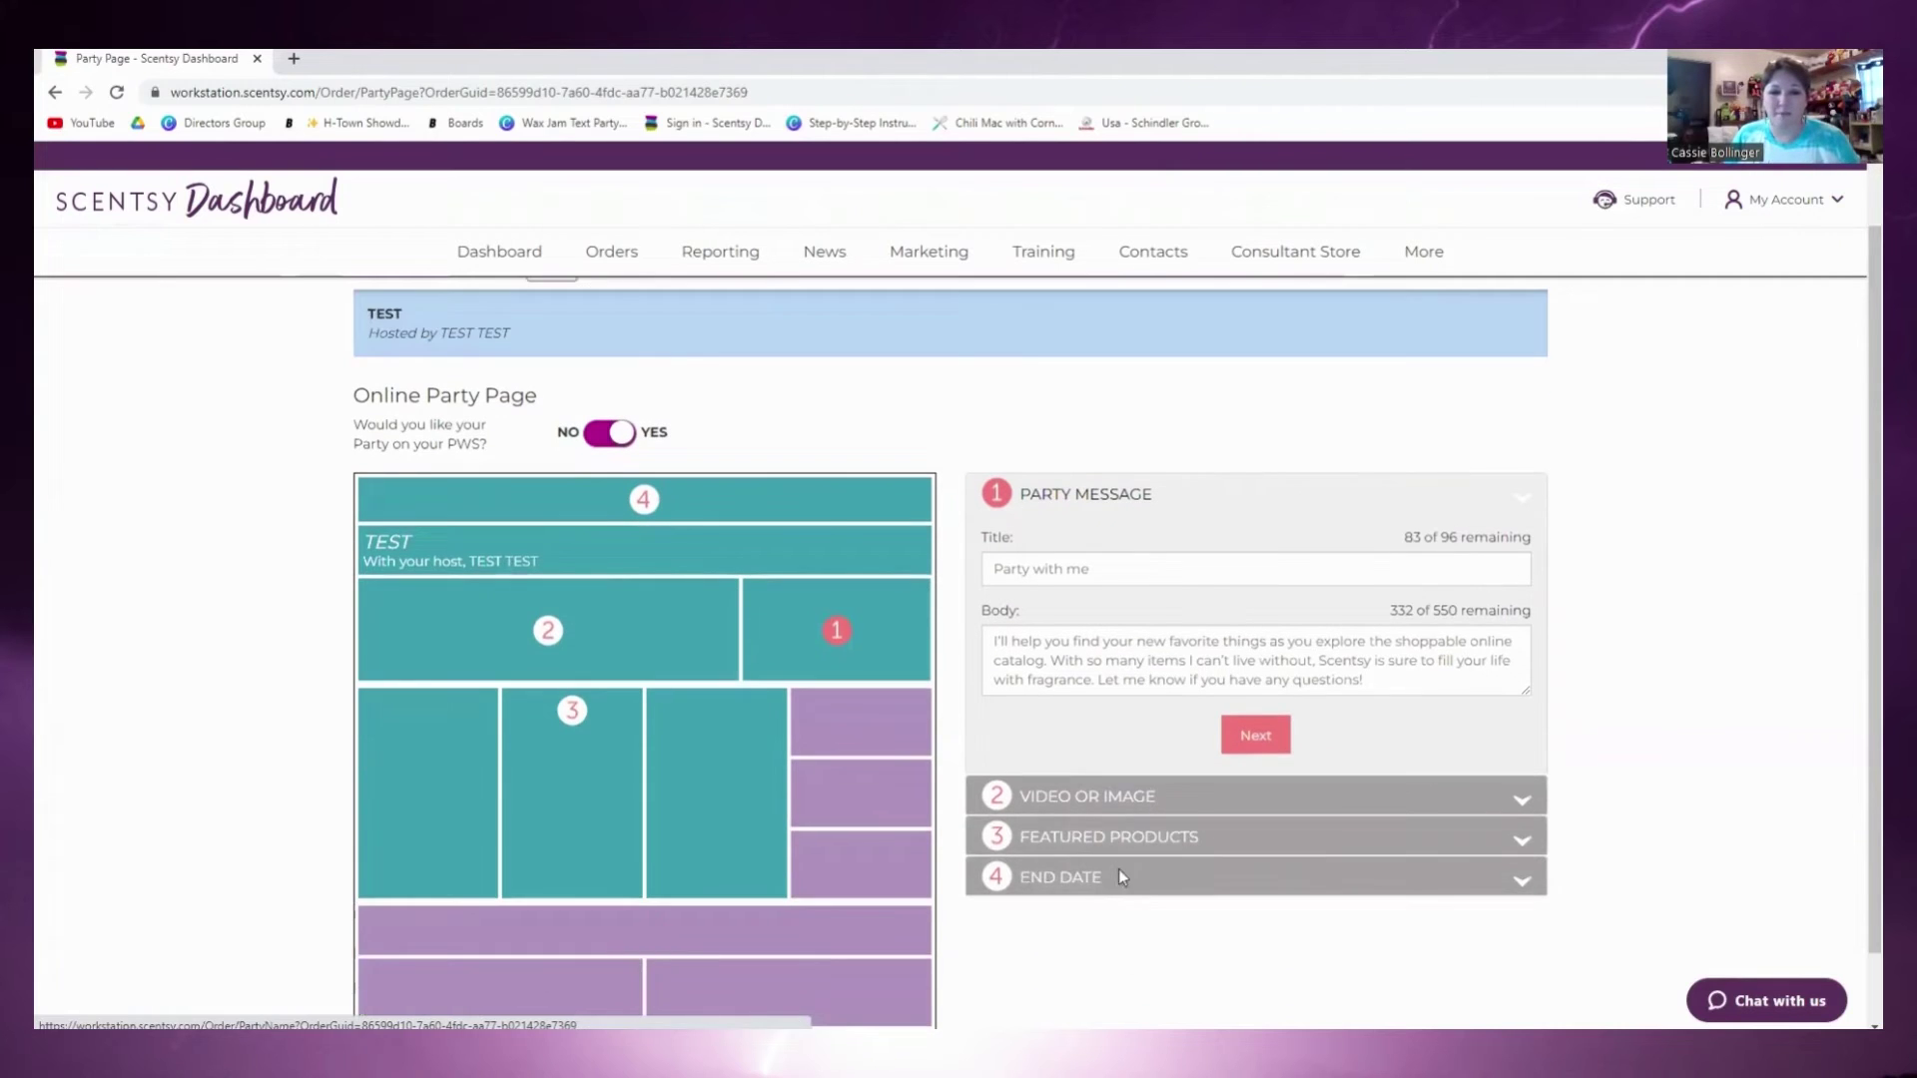
{"action": "left_click", "coordinate": [1113, 811]}
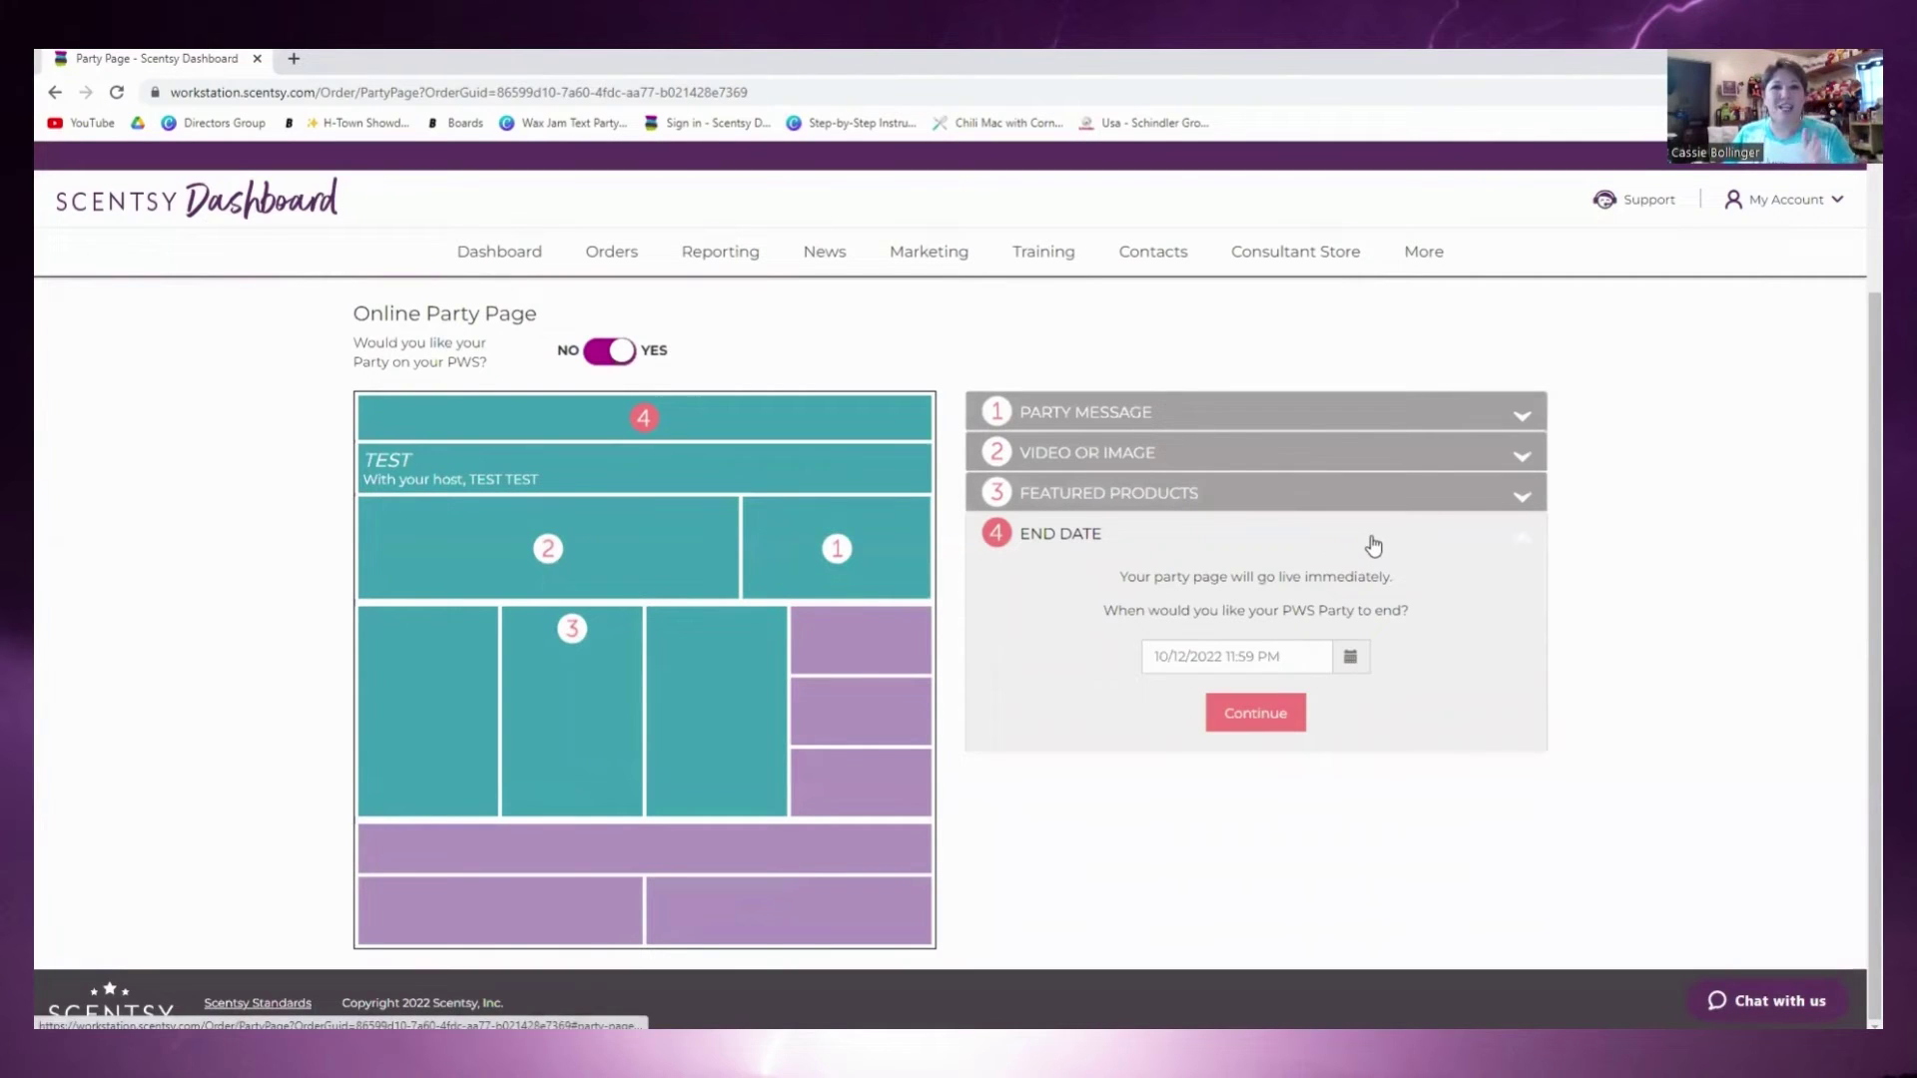
{"action": "left_click", "coordinate": [1263, 721]}
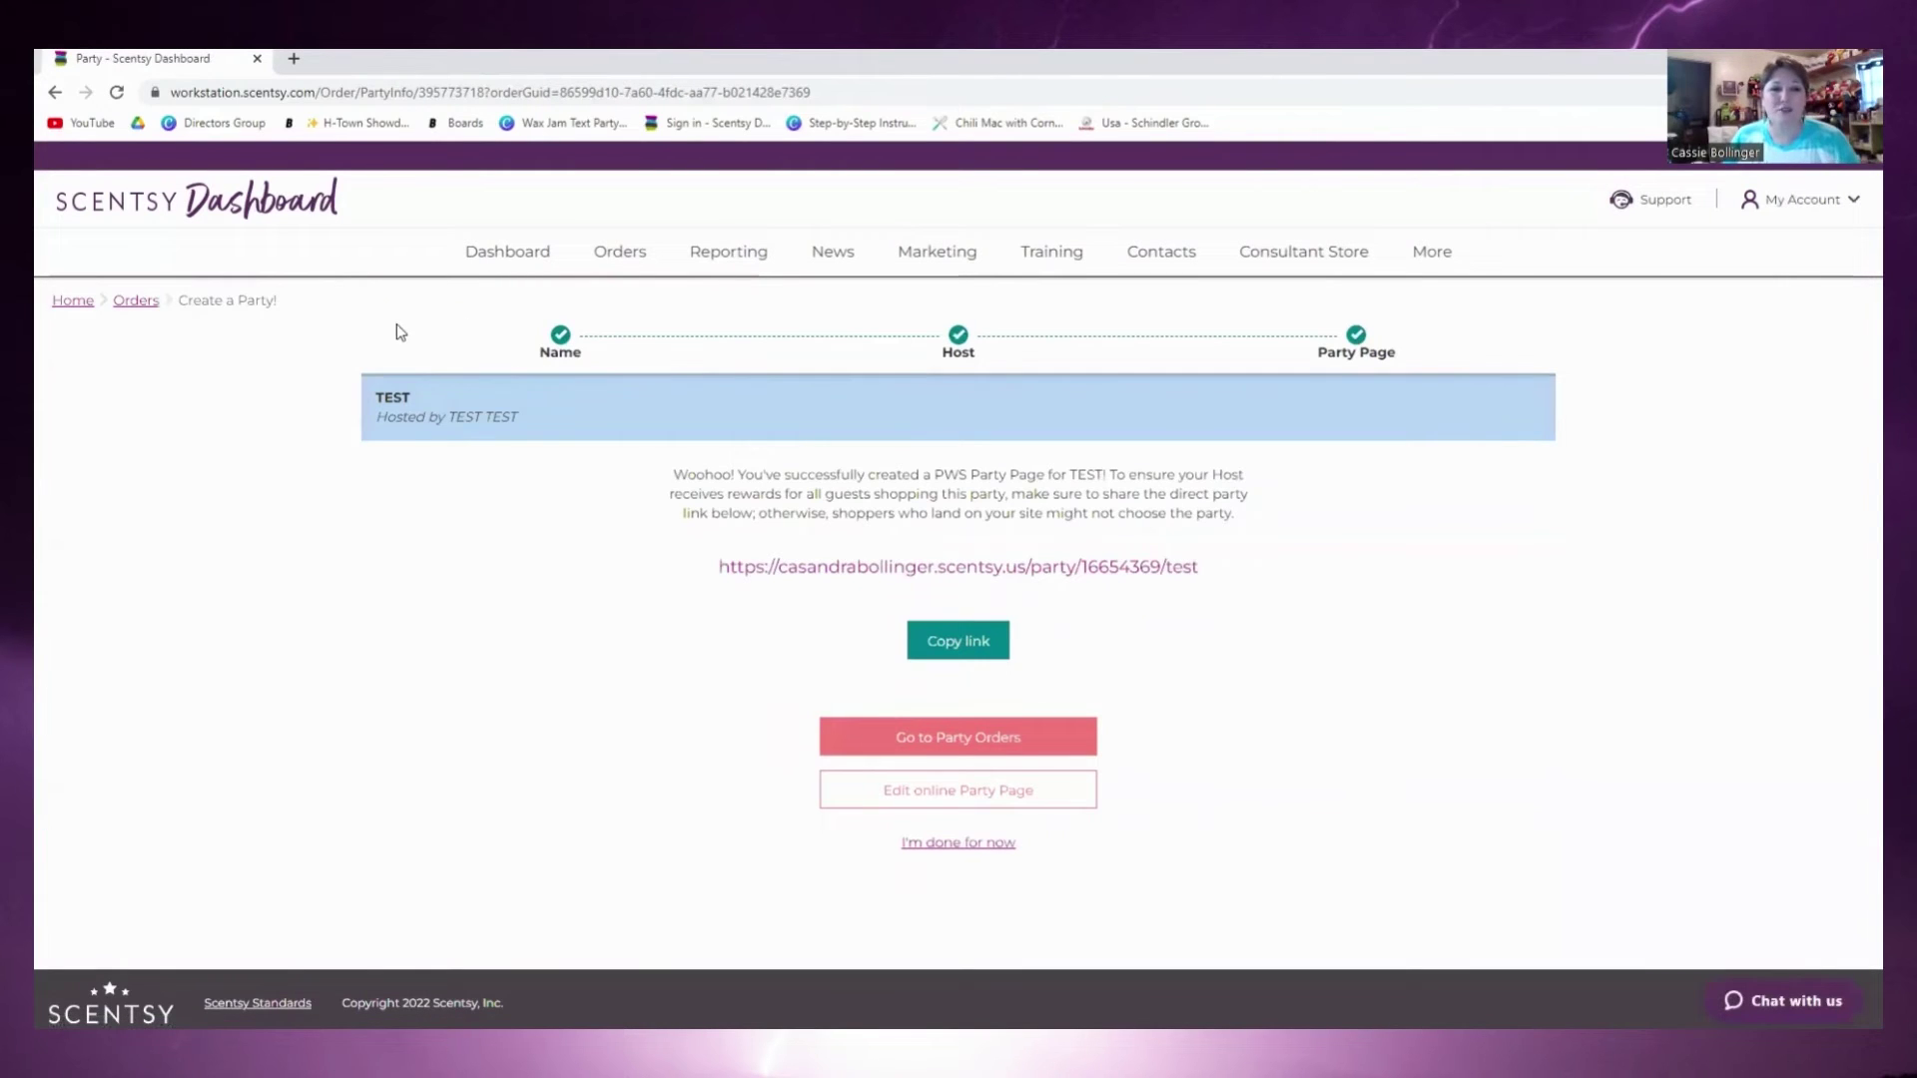
- Open the TEST party's orders, add the consultant as a guest, and proceed to the Carts step
{"action": "left_click", "coordinate": [928, 744]}
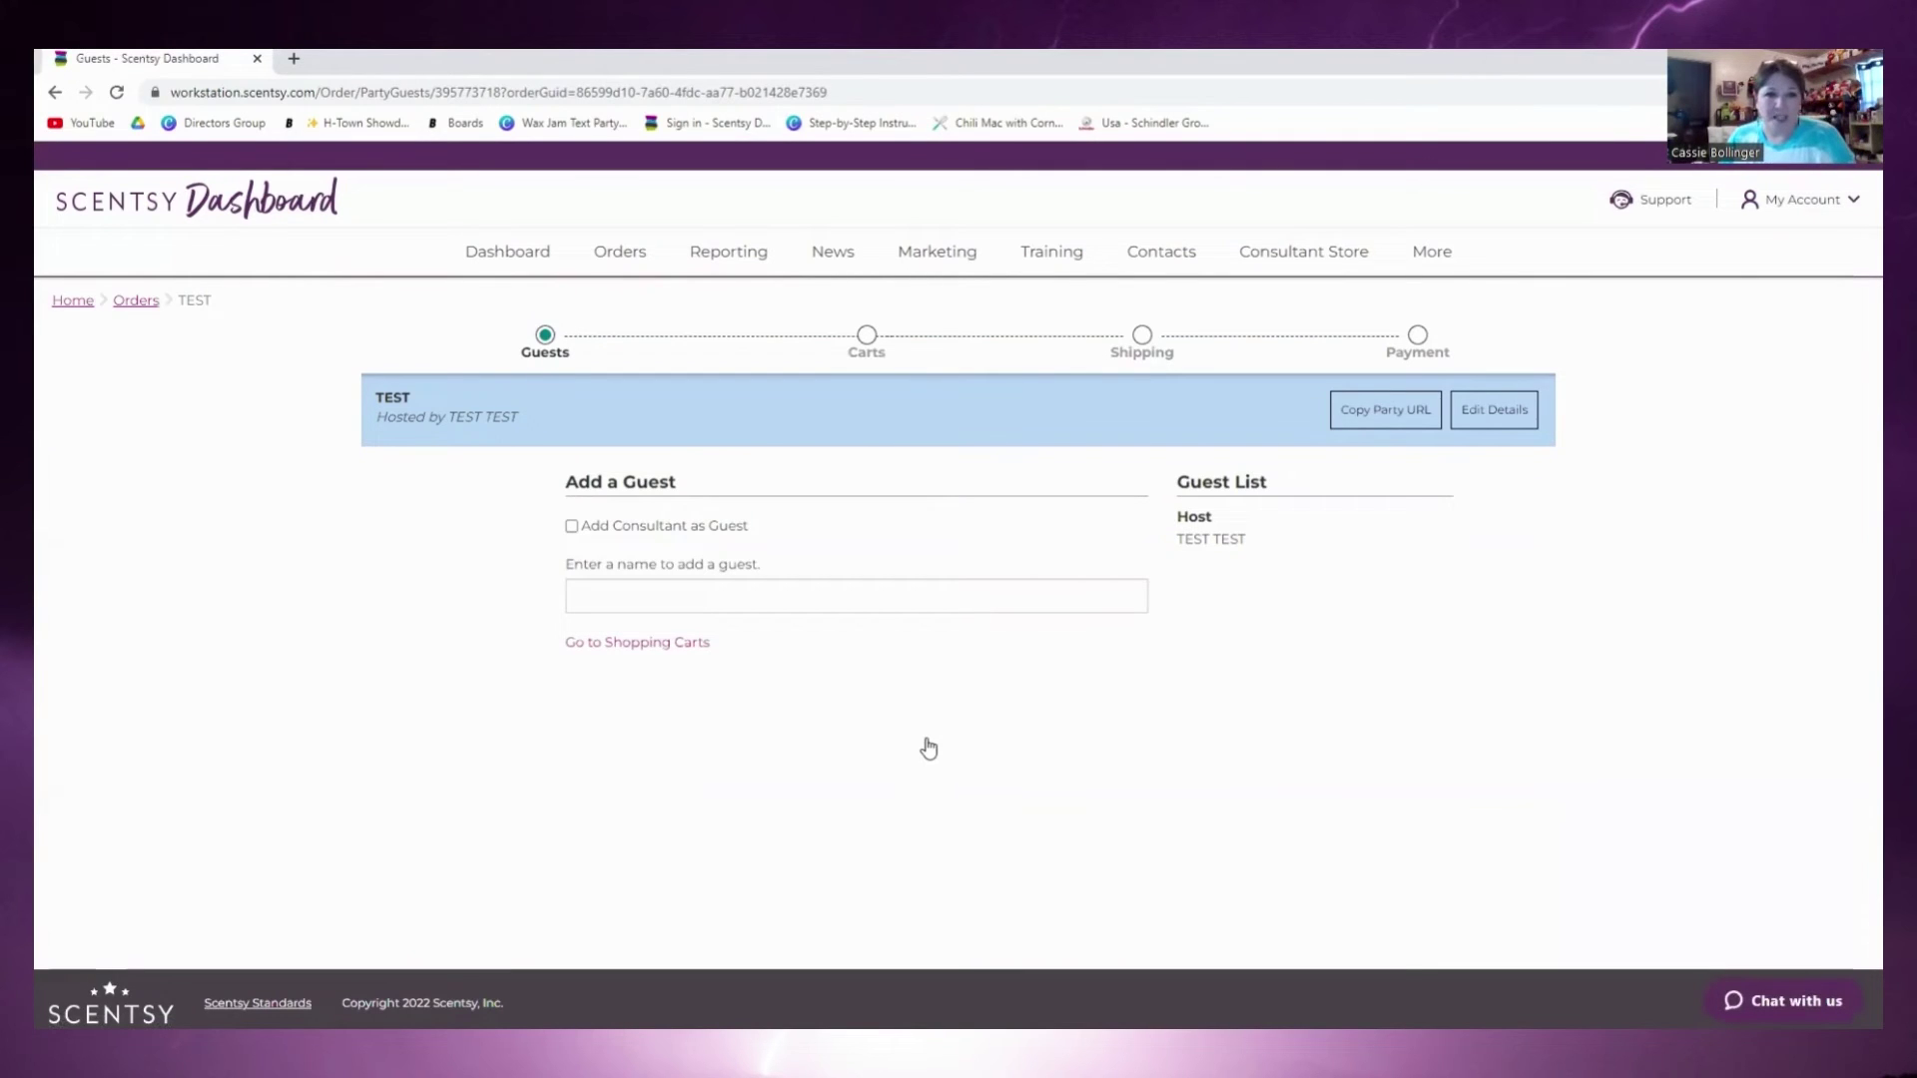
{"action": "left_click", "coordinate": [572, 527]}
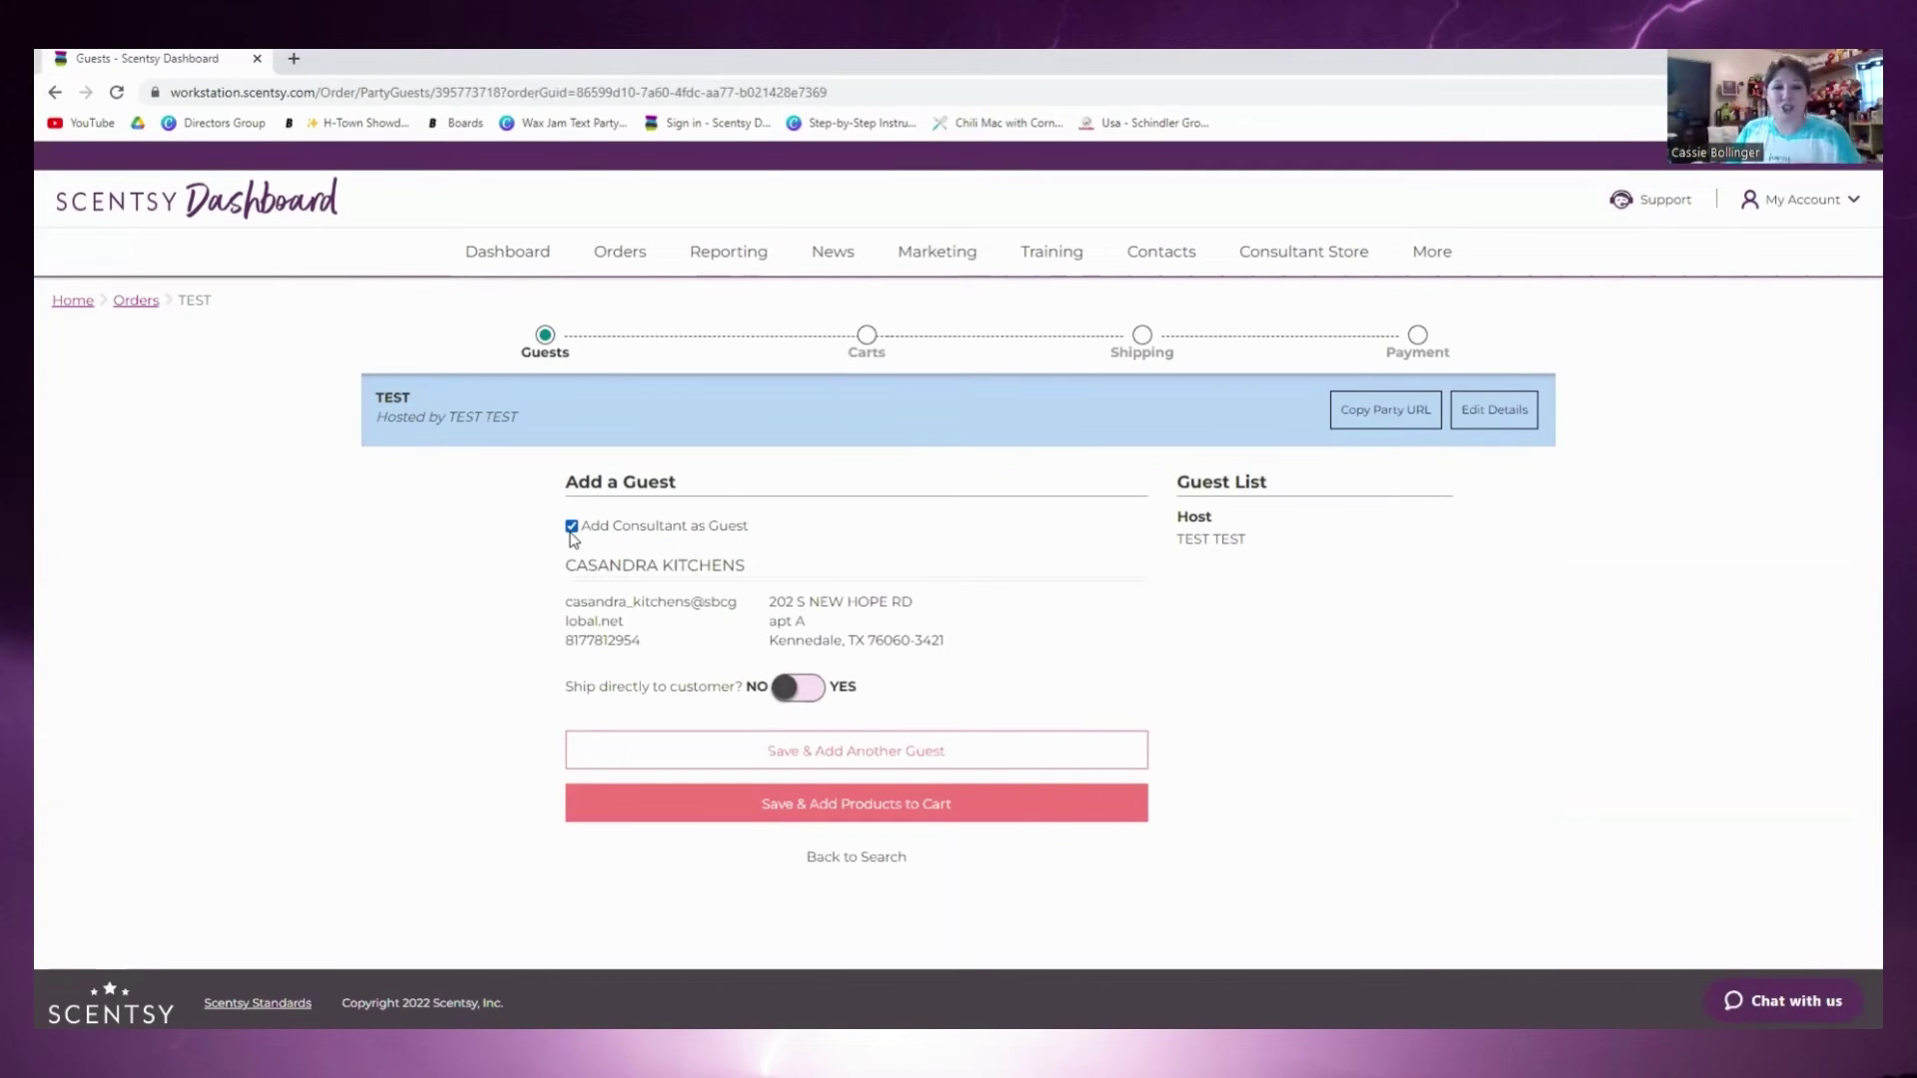
{"action": "left_click", "coordinate": [848, 801]}
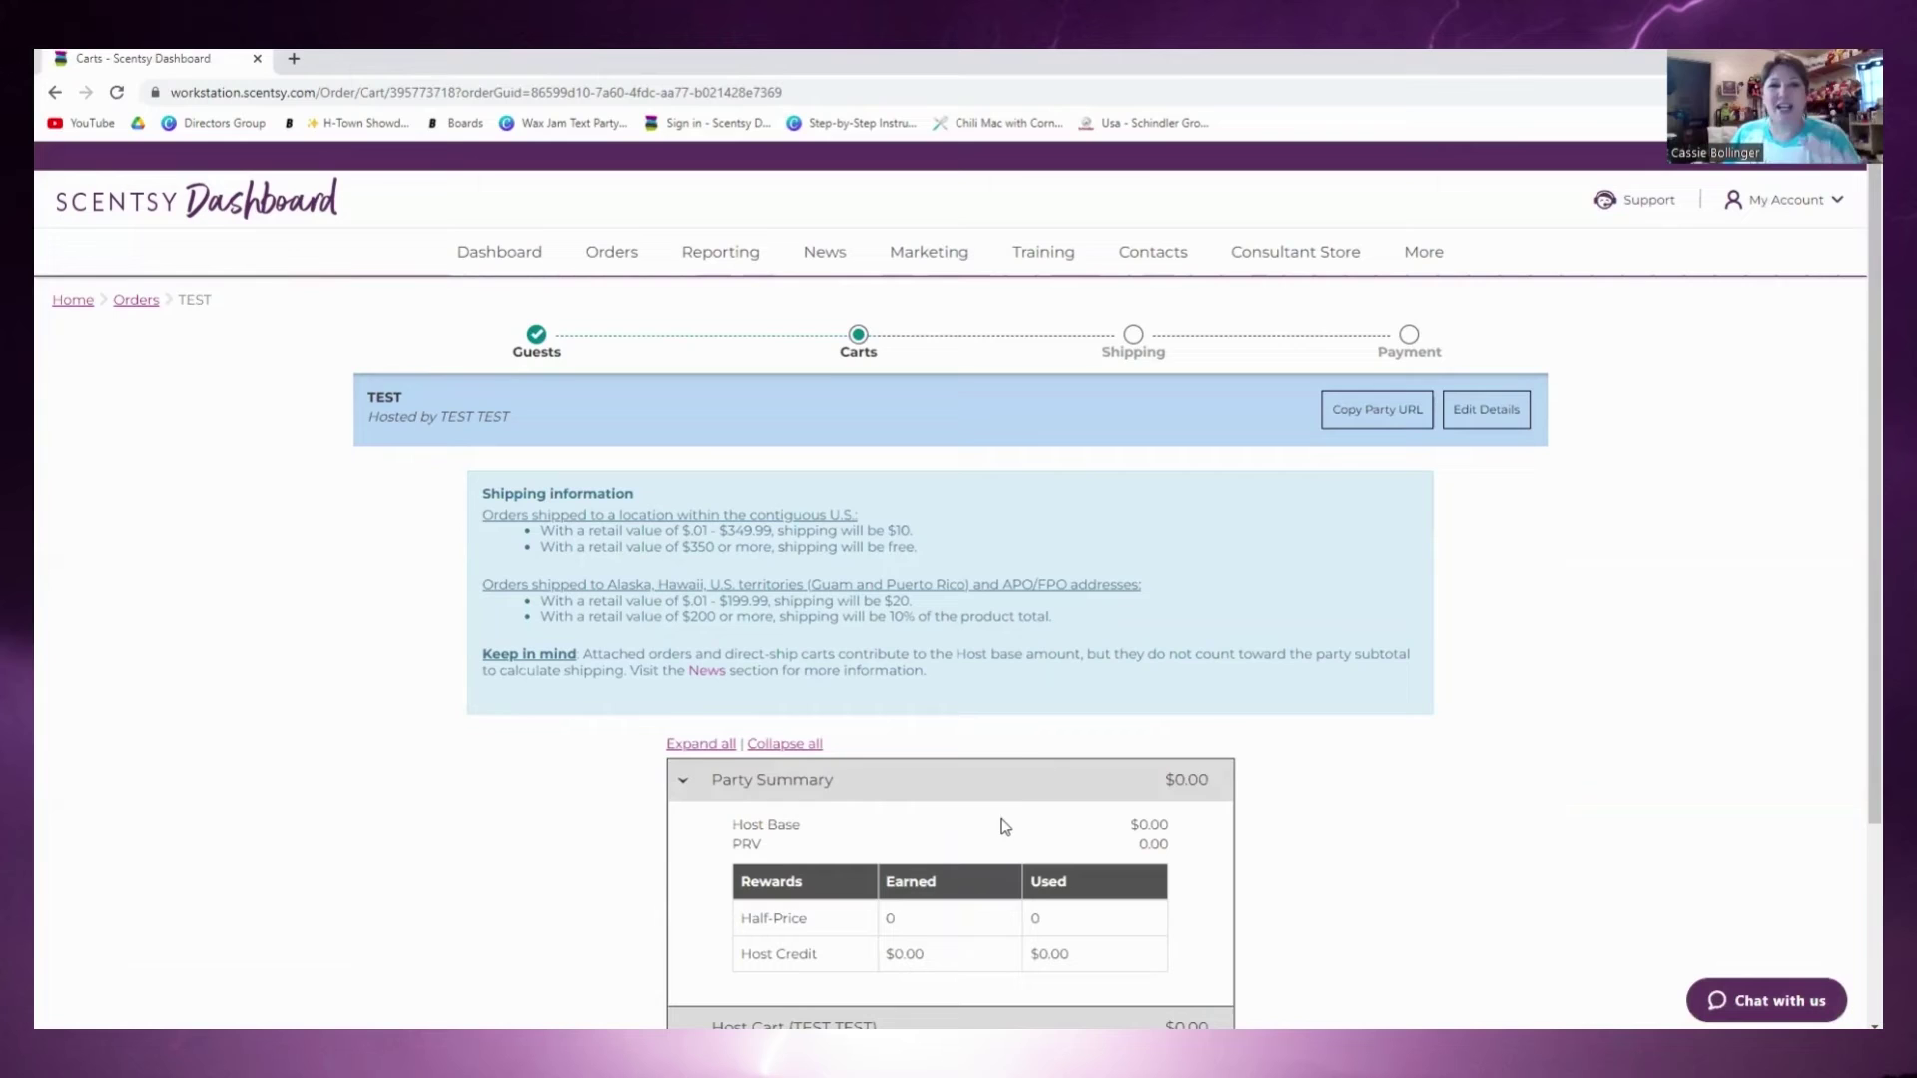
- Expand the host's cart row on the party's Carts page
{"action": "scroll", "coordinate": [1028, 788], "scroll_direction": "down", "scroll_amount": 3}
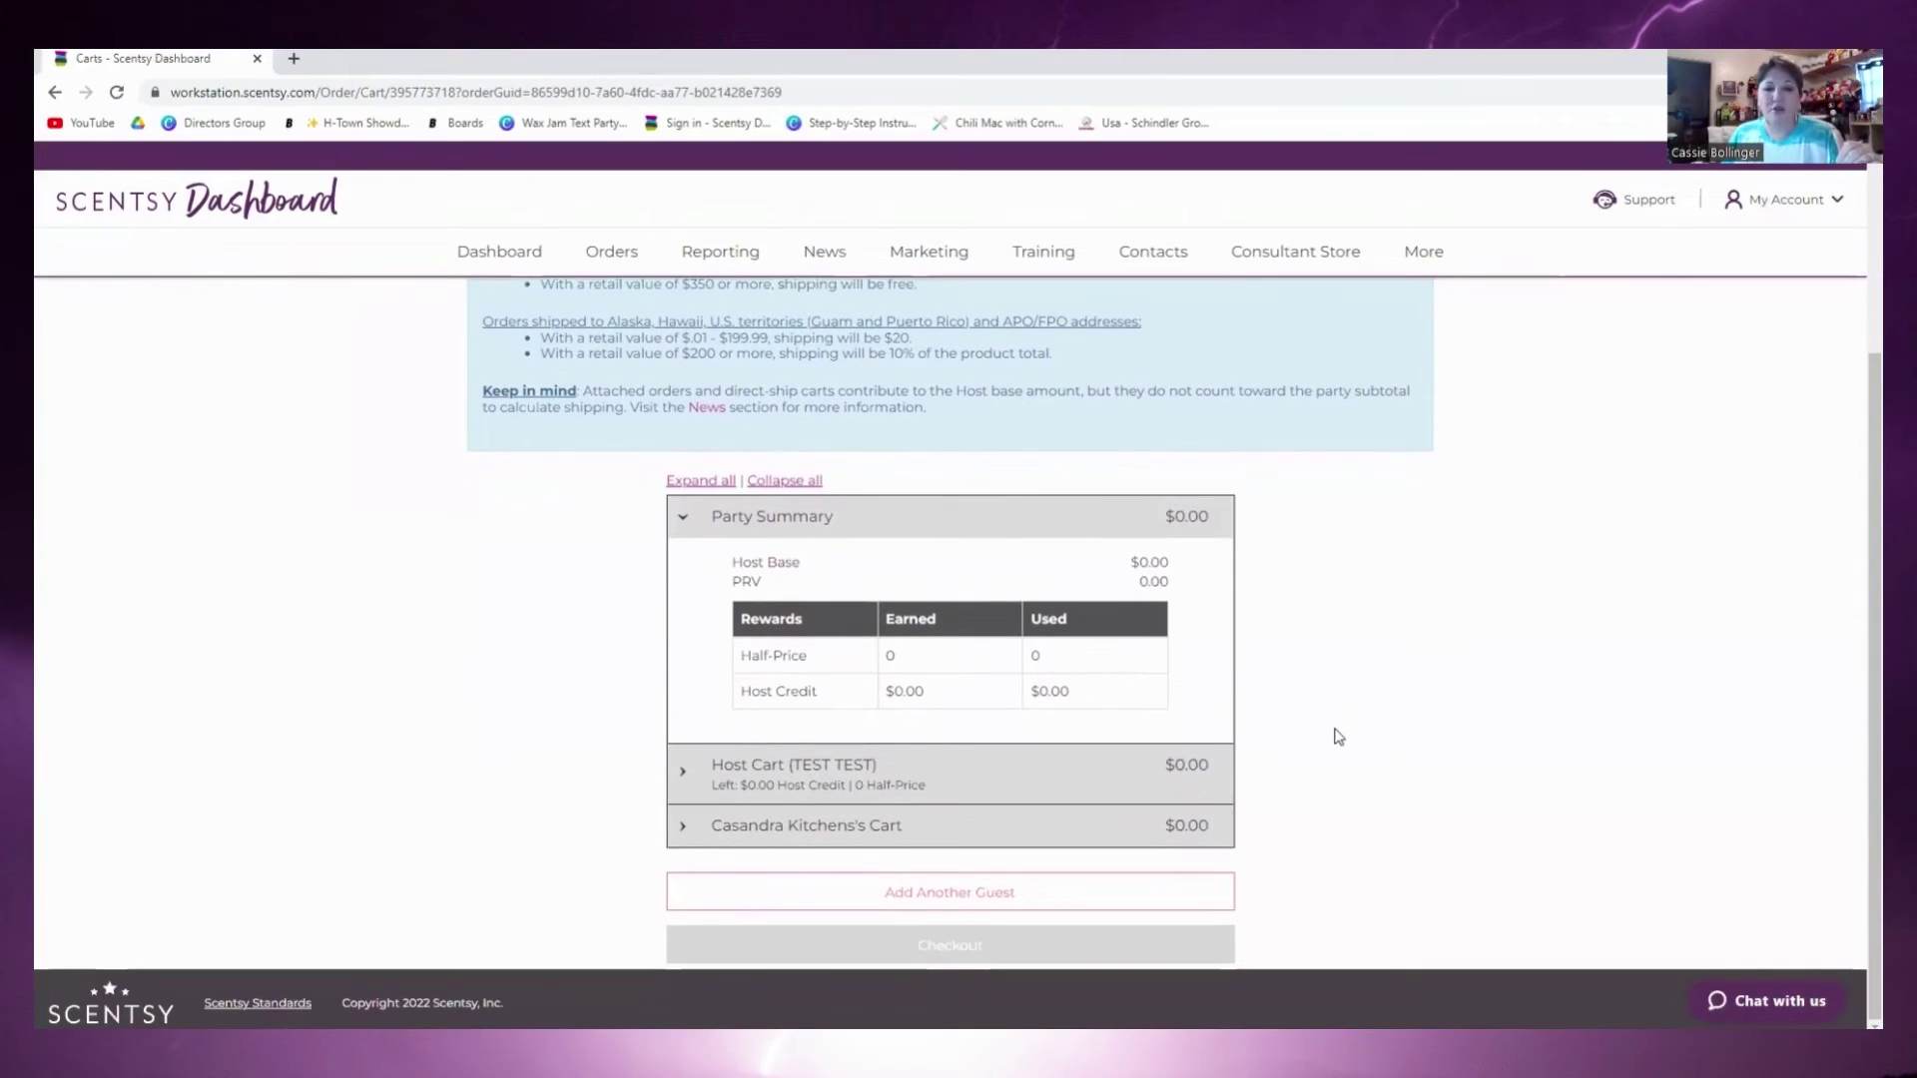
{"action": "left_click", "coordinate": [843, 779]}
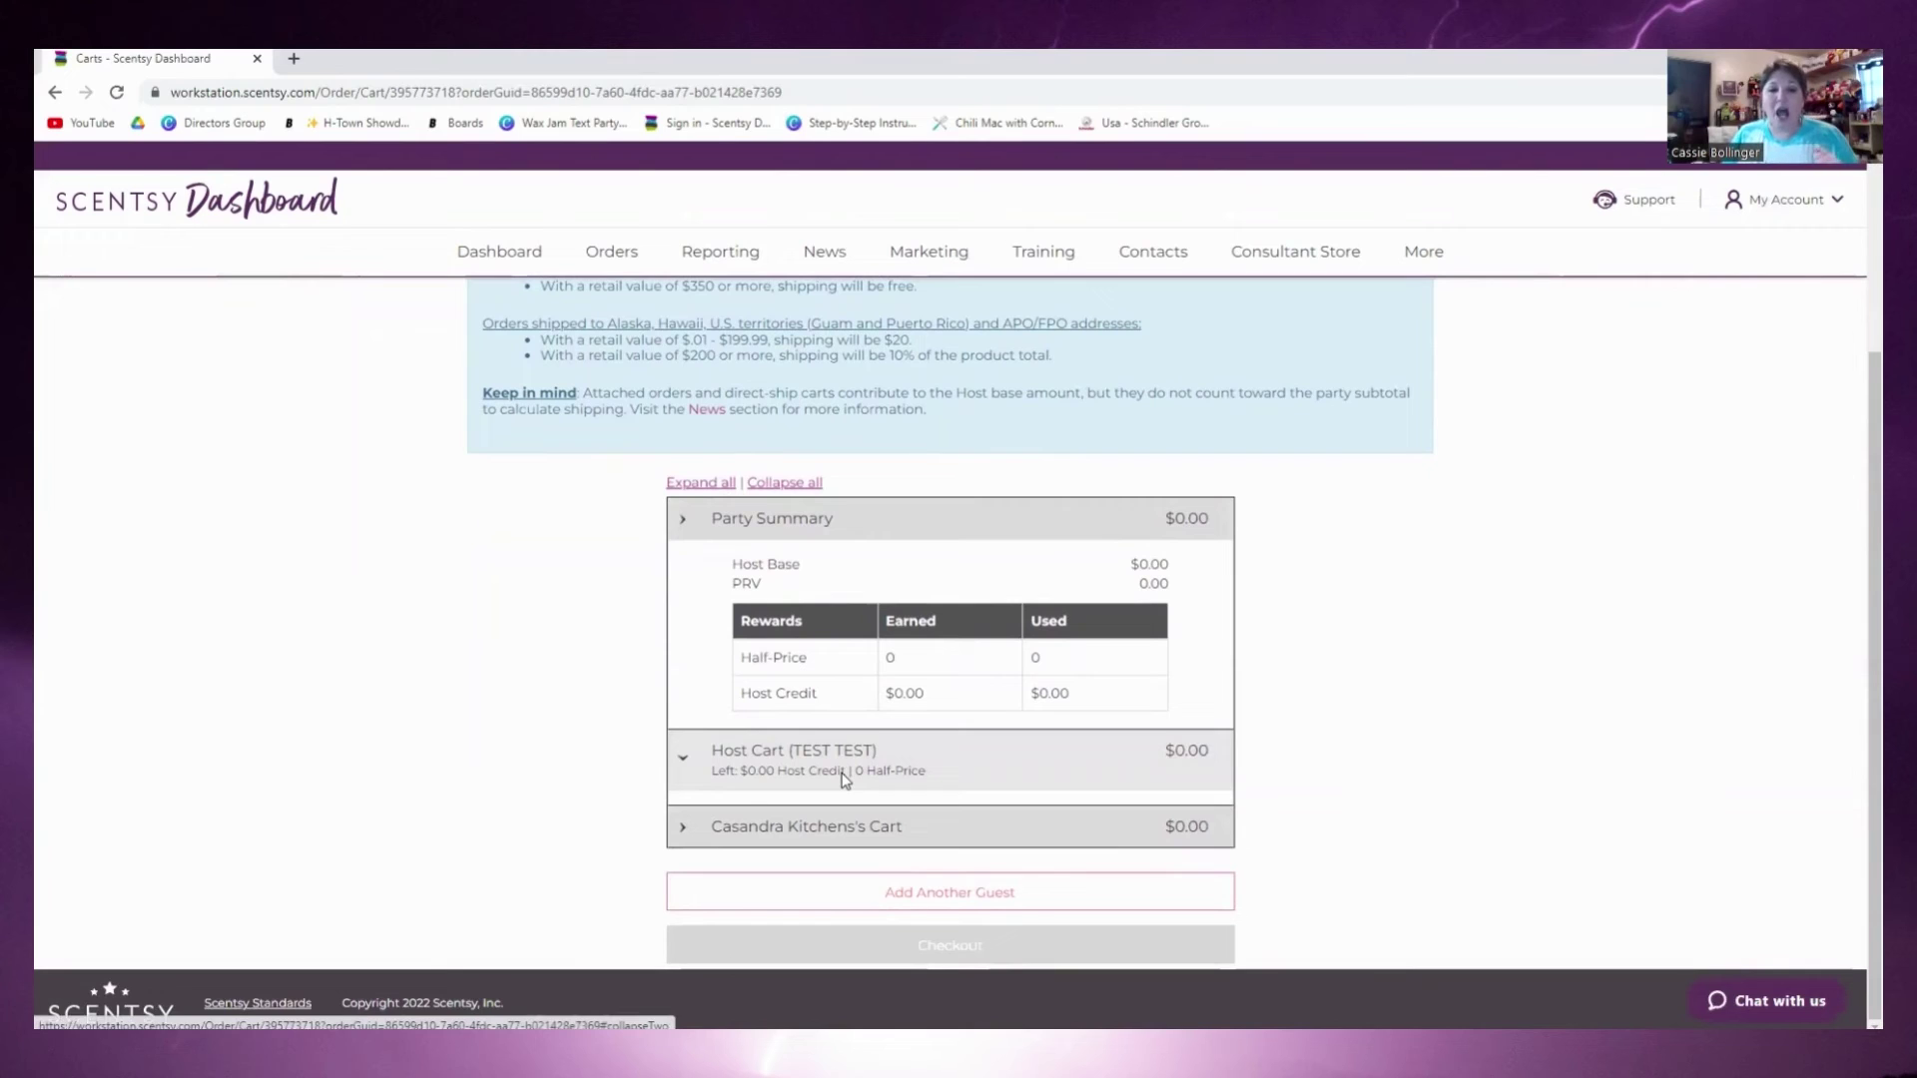